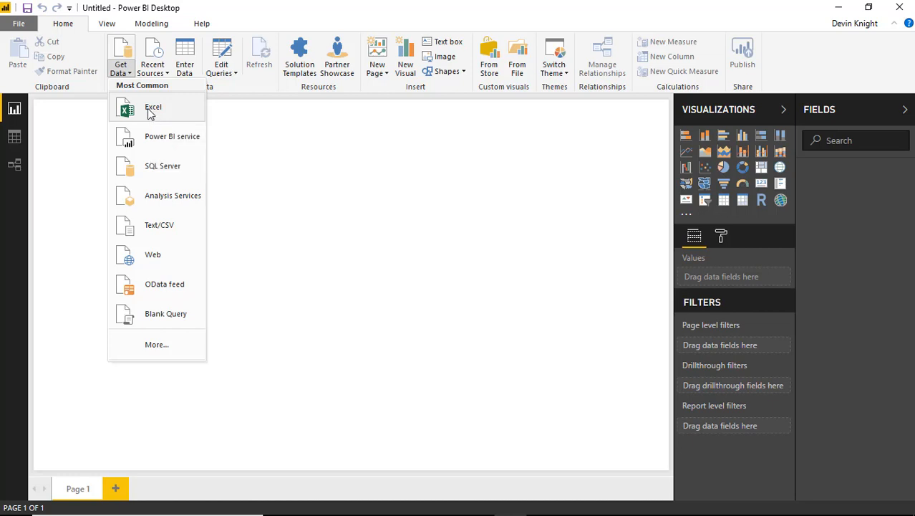
Connect to the Excel workbook Pragmatic Works Employees.xlsx in the Data folder of C:\Power BI Custom Visuals.
left_click(123, 114)
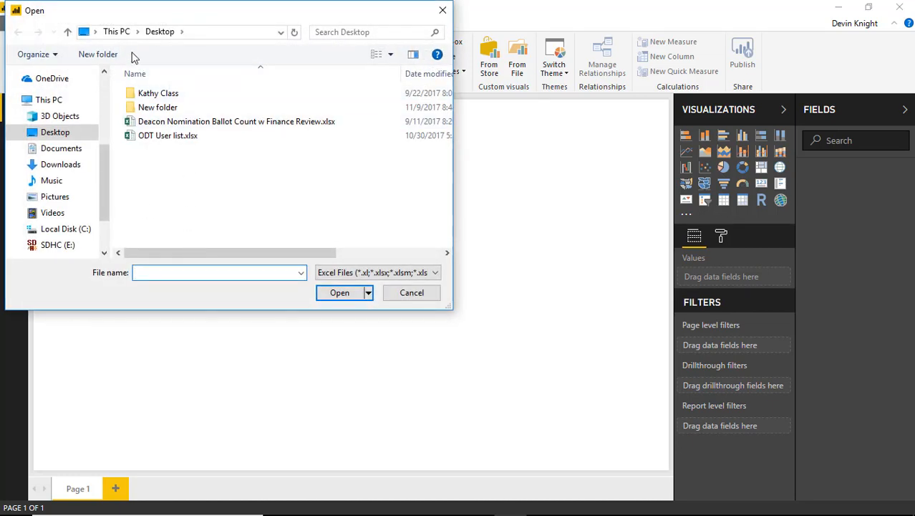
left_click(119, 31)
left_click(85, 228)
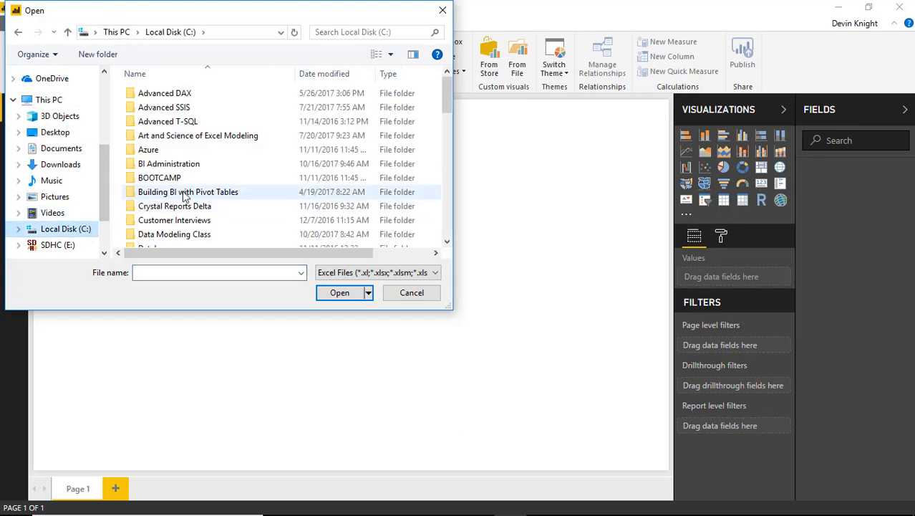
scroll(188, 196, "down", 4)
scroll(207, 205, "down", 4)
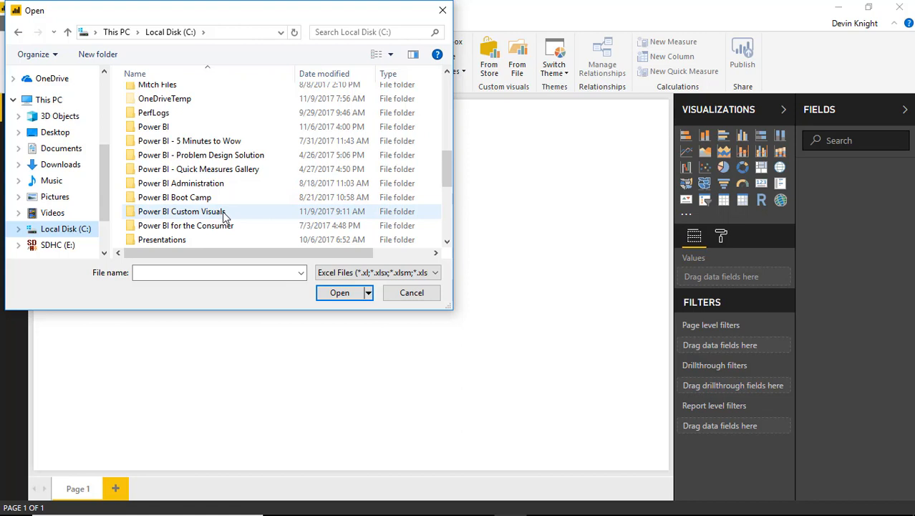
double_click(224, 217)
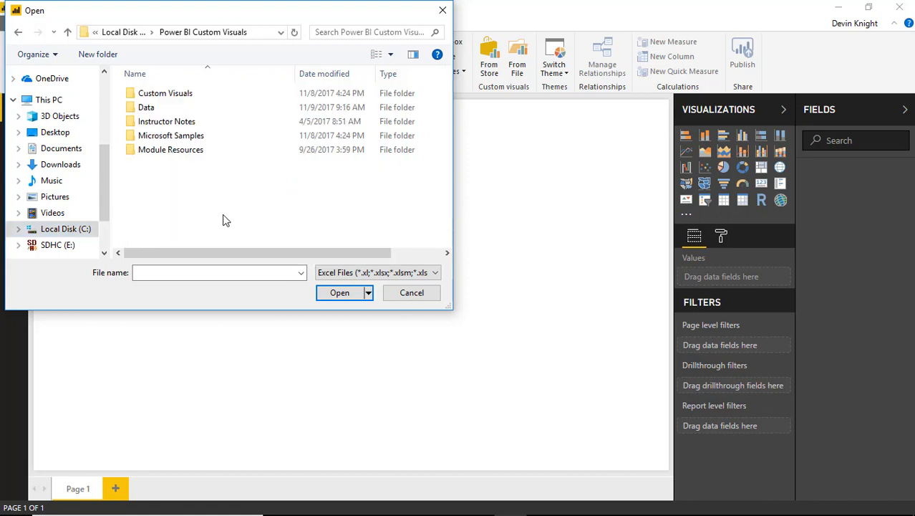
double_click(204, 107)
left_click(201, 97)
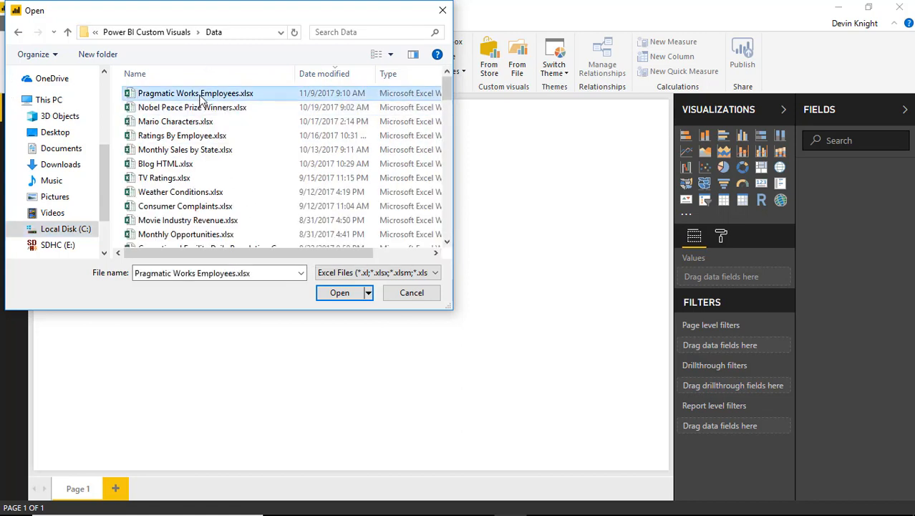
left_click(344, 298)
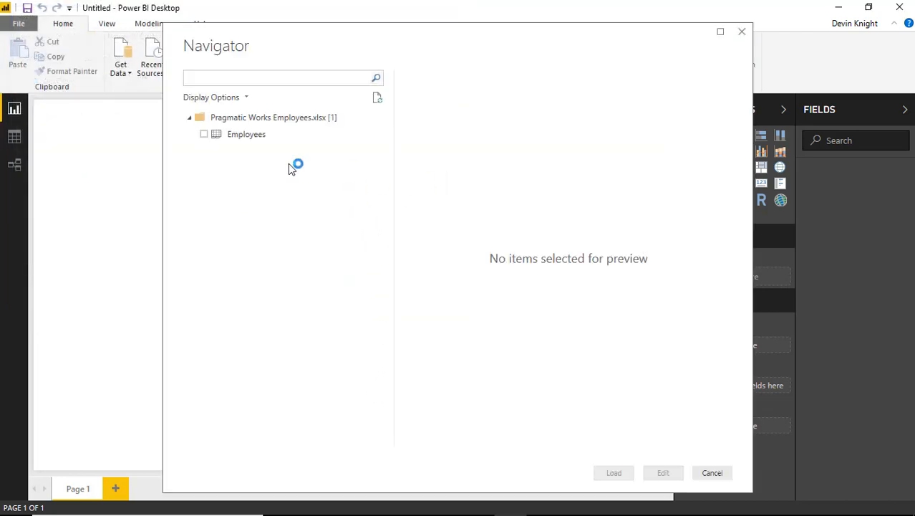
Select the Employees table, preview its columns through to Image, and load it into the report.
left_click(204, 135)
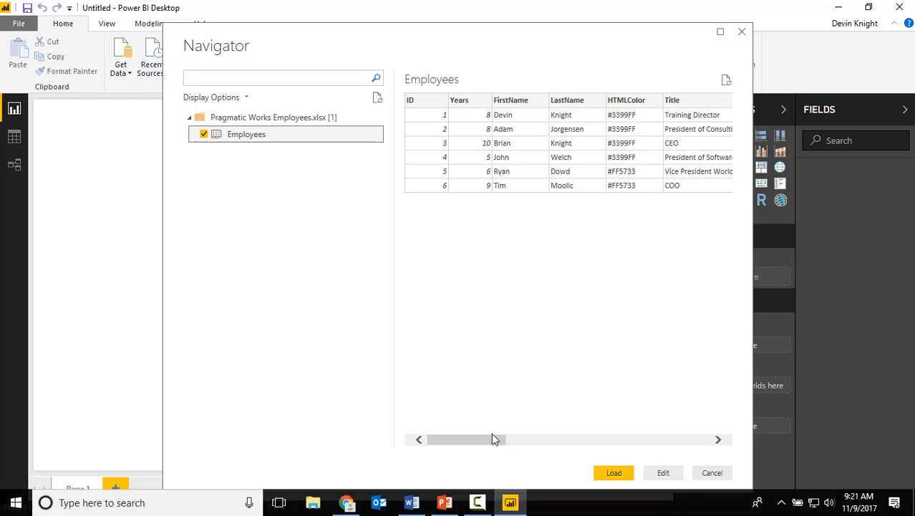
left_click_drag(500, 440, 583, 433)
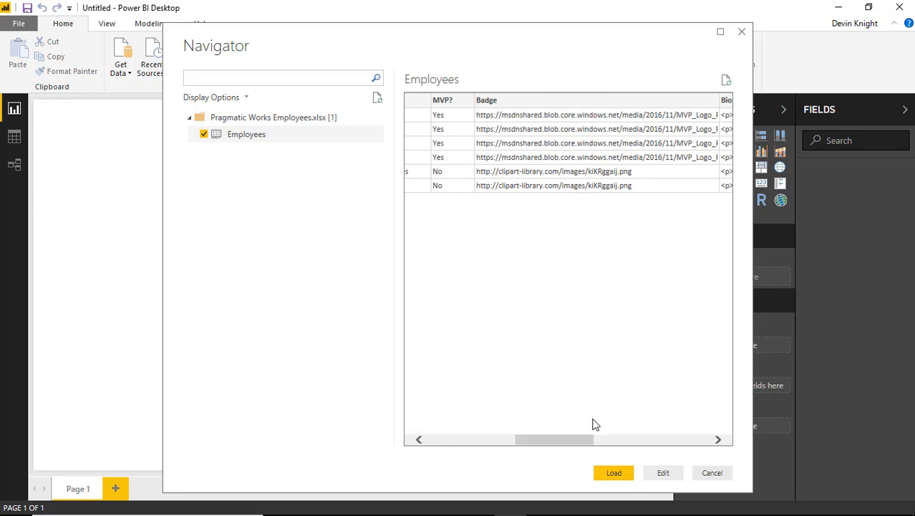
left_click_drag(589, 446, 691, 455)
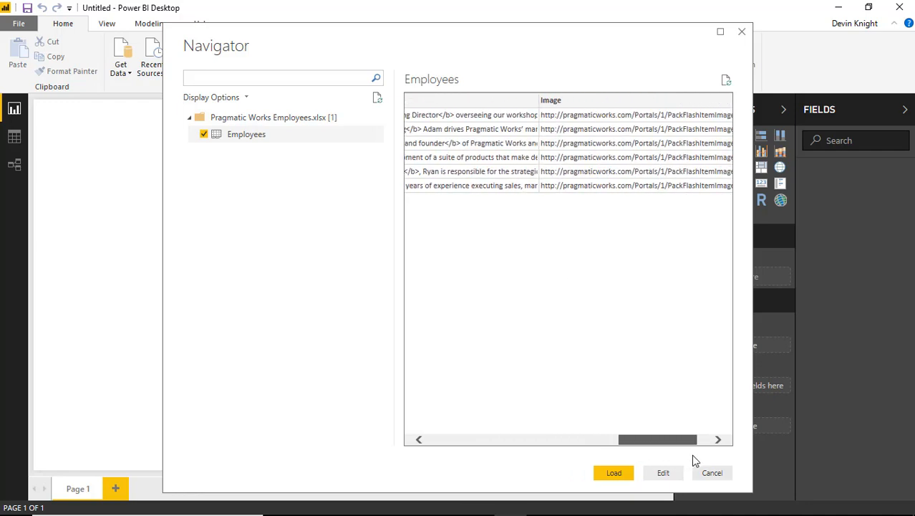
left_click(614, 472)
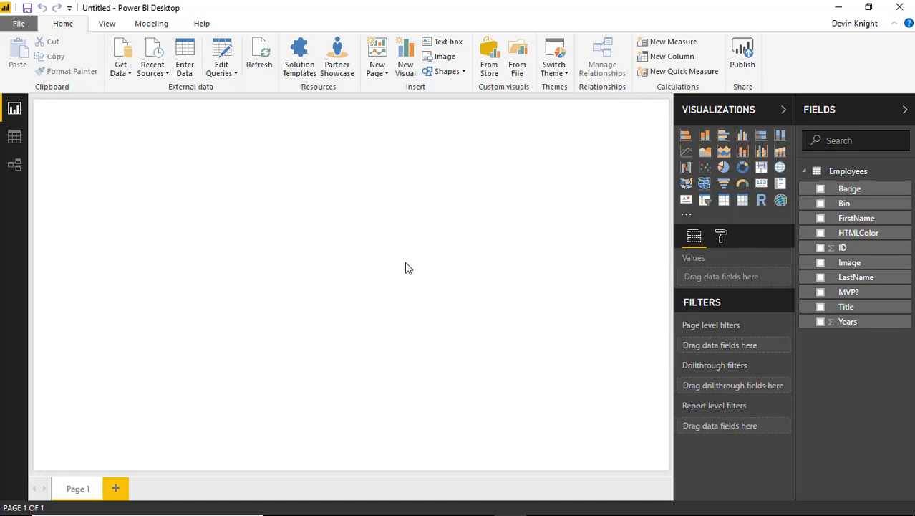
Search the custom visuals store for "card" and import the Card Browser visual into the report.
left_click(492, 65)
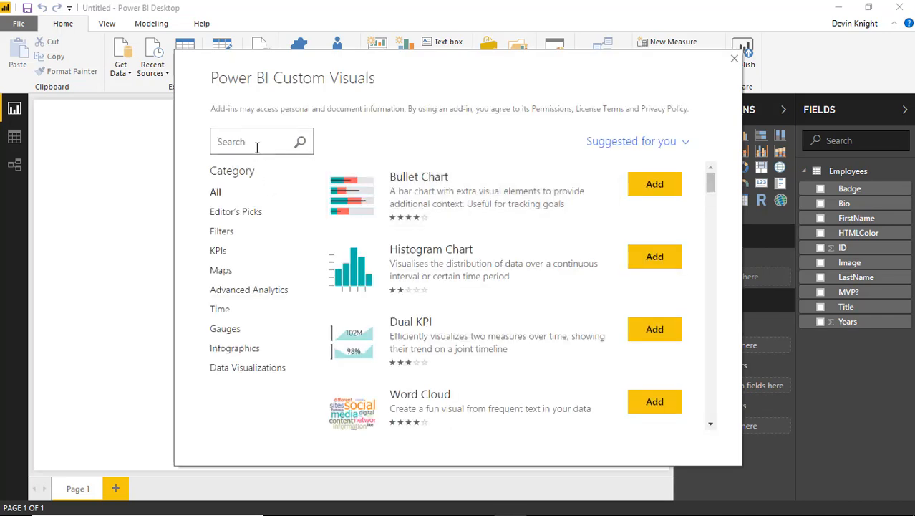
type("card")
key("Return")
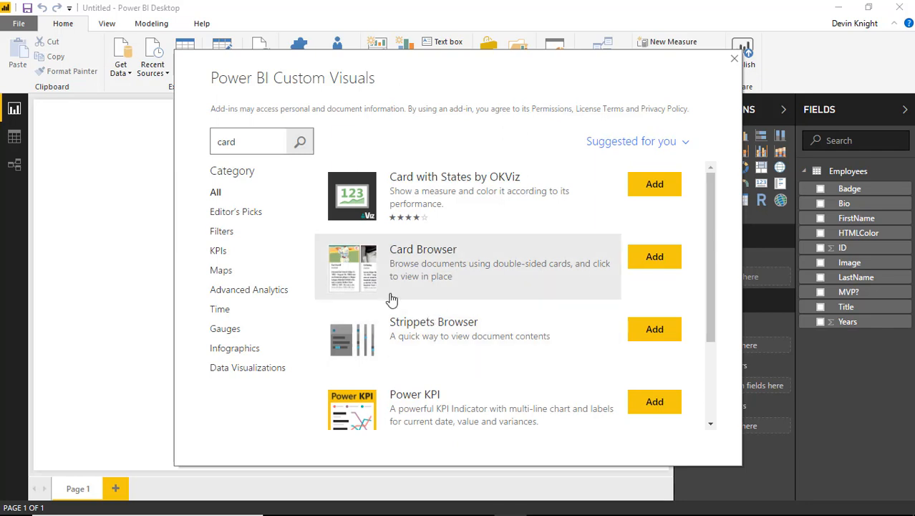
left_click(639, 265)
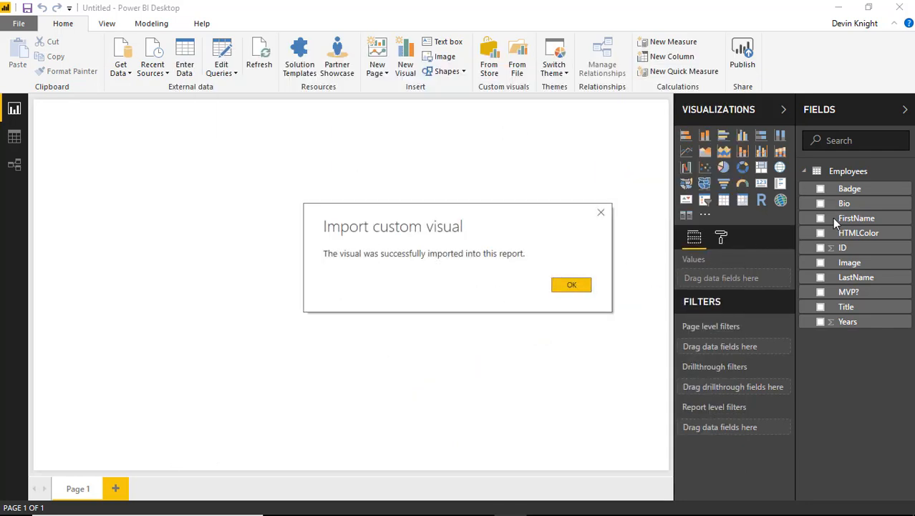
left_click(567, 287)
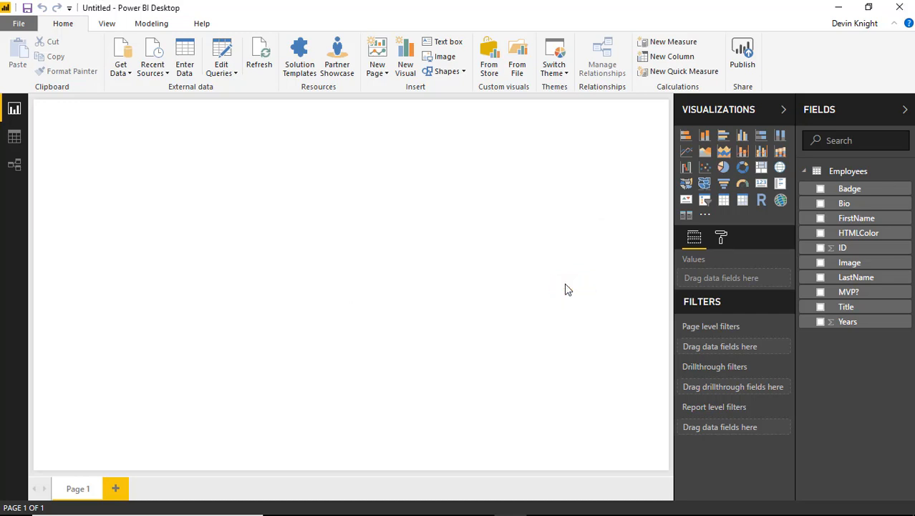
Add a Card Browser visual to Page 1 and enlarge it to fill the whole canvas.
left_click(688, 218)
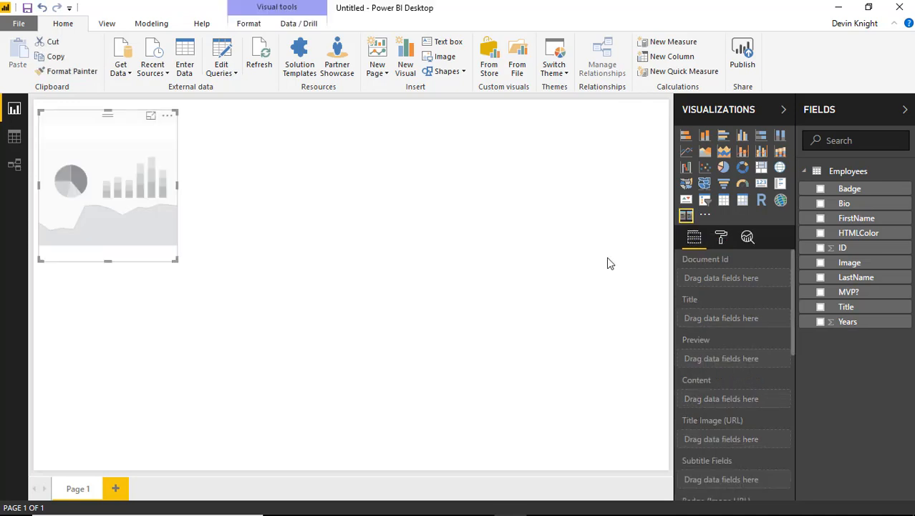
left_click_drag(104, 121, 100, 112)
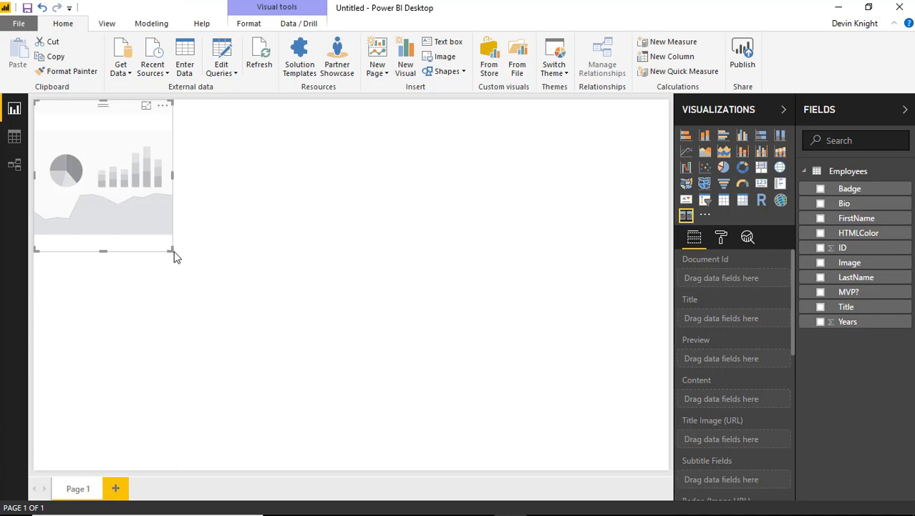
left_click_drag(173, 251, 706, 477)
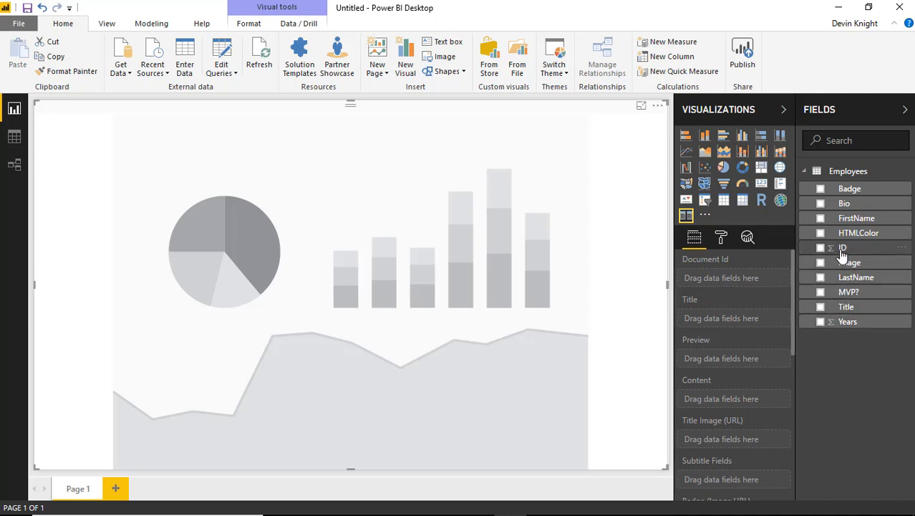
Assign ID as the Card Browser's Document Id, and FirstName followed by LastName as its Title.
left_click_drag(840, 247, 740, 283)
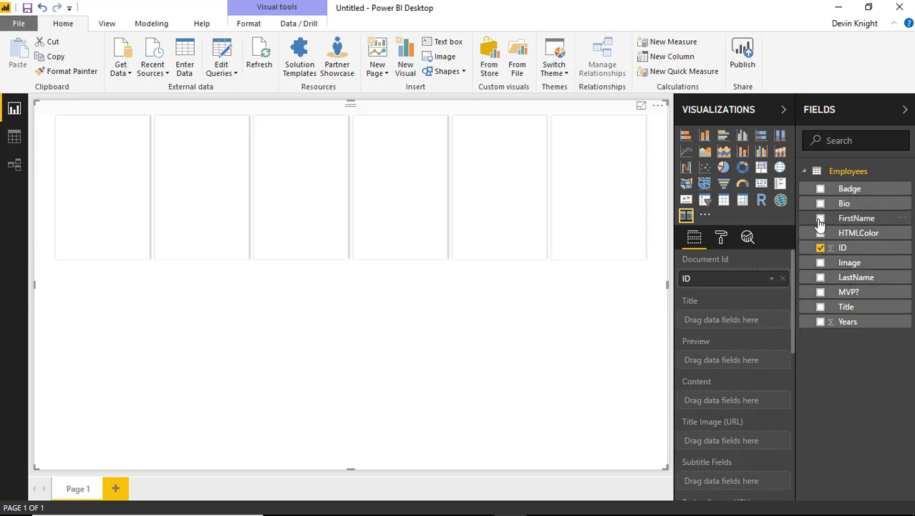
left_click_drag(821, 226, 731, 320)
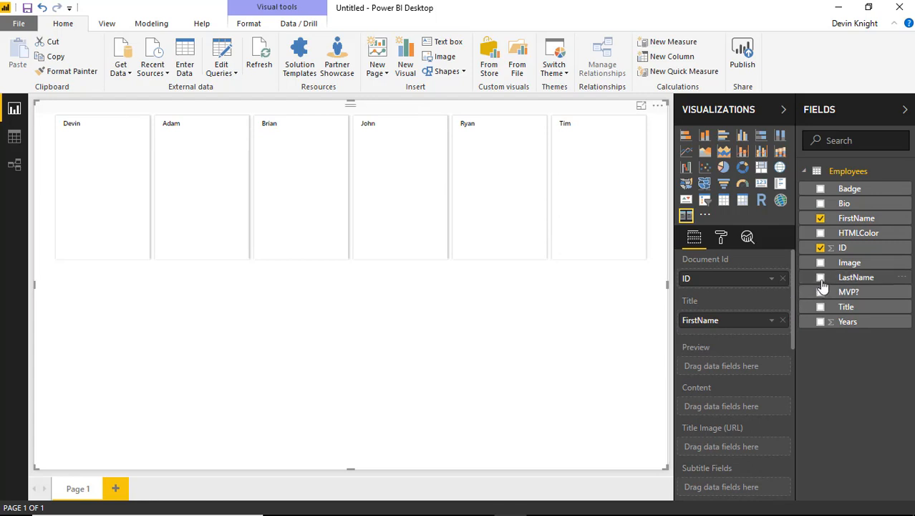
left_click_drag(831, 279, 730, 366)
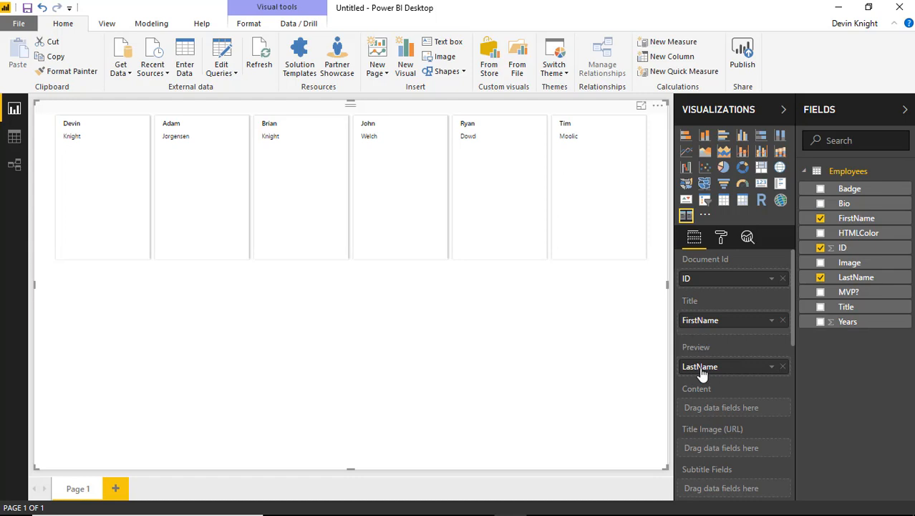
left_click_drag(702, 374, 702, 335)
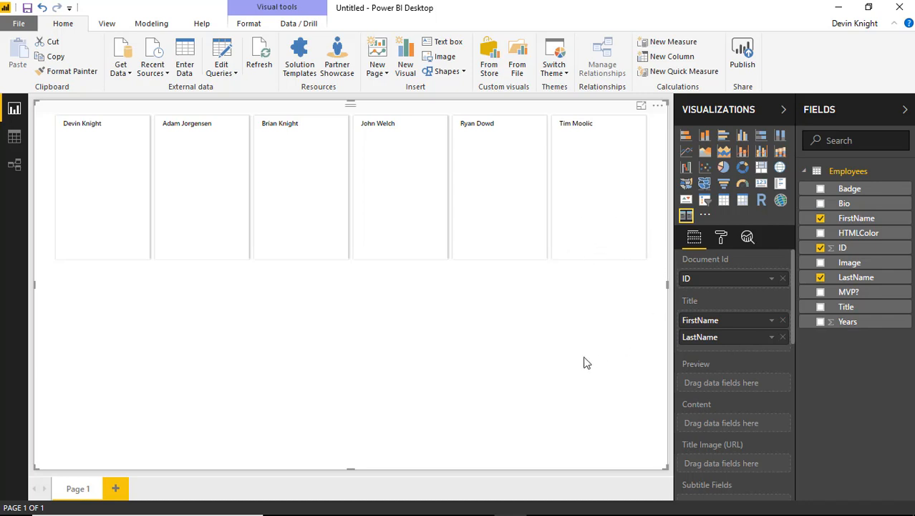
Assign Bio as the cards' Content and inspect the HTML-tagged Bio column in the Employees data table.
scroll(761, 387, "down", 2)
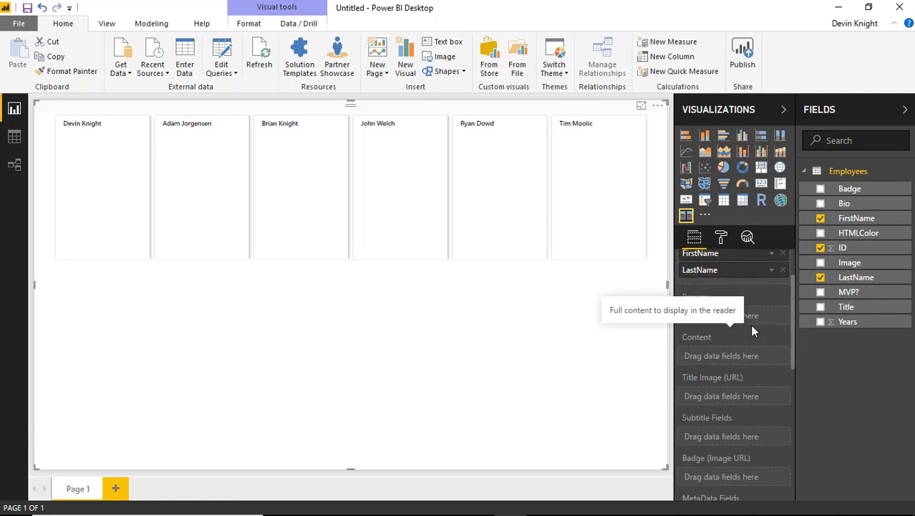
left_click_drag(842, 204, 749, 357)
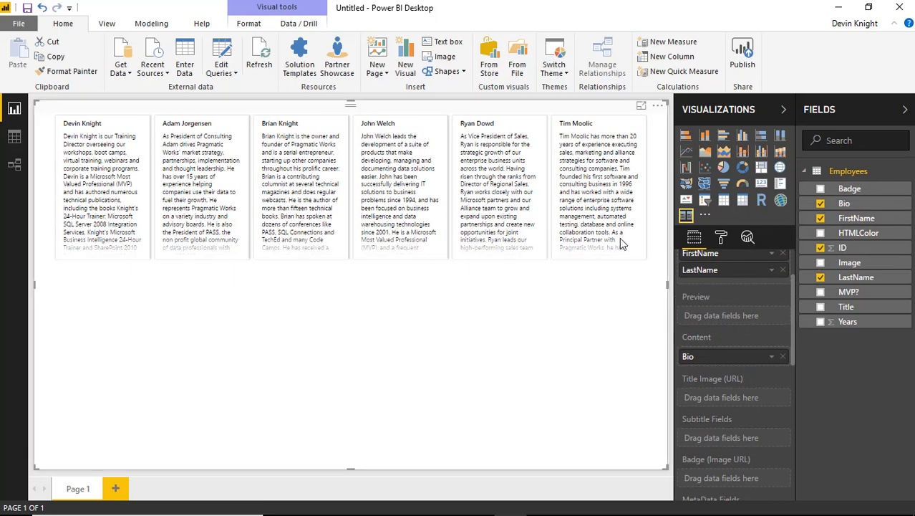
left_click(21, 139)
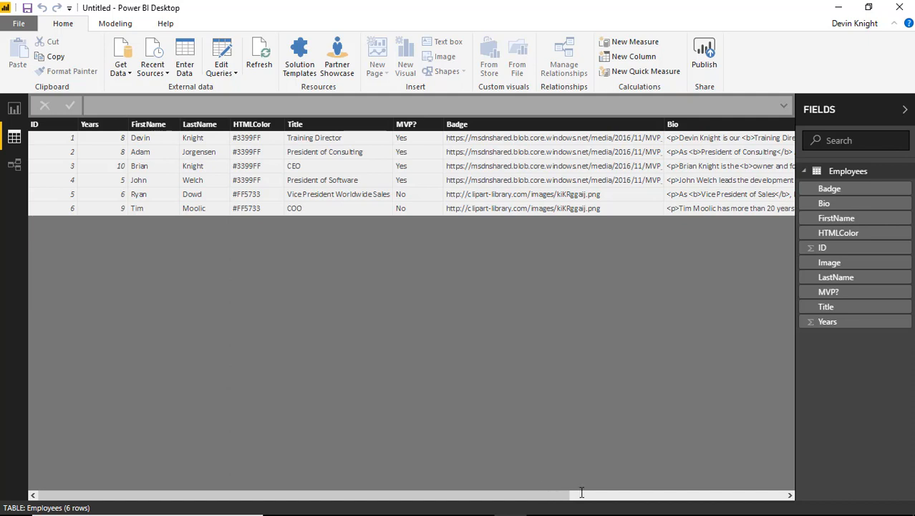
left_click_drag(577, 495, 727, 496)
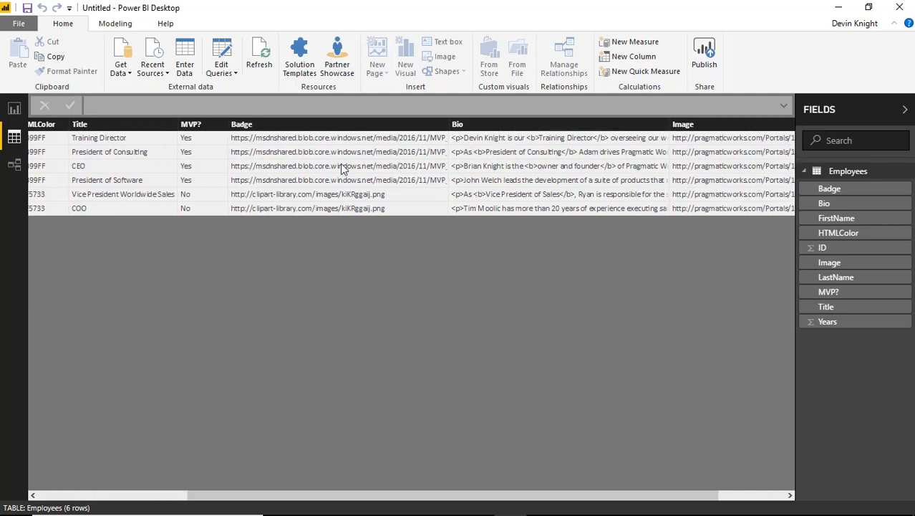
left_click(13, 110)
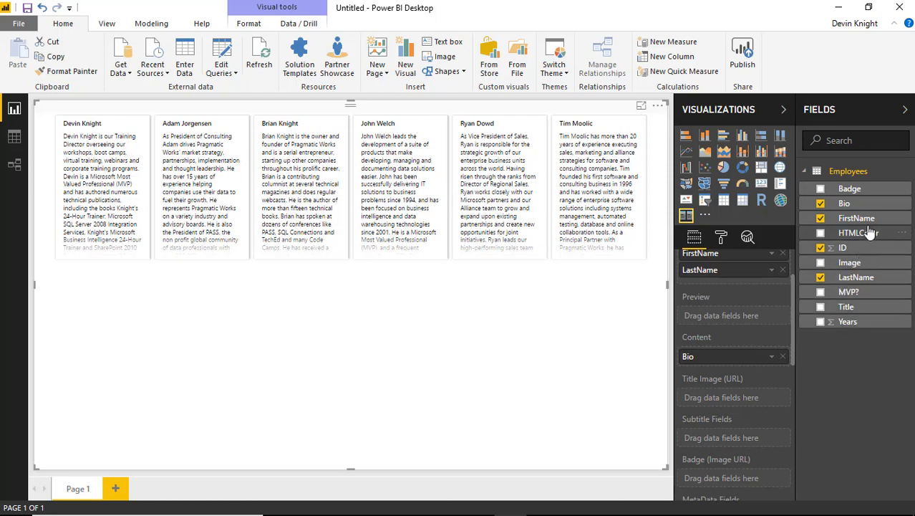
Assign the Image field as the cards' Title Image (URL) and the Title field to Subtitle Fields.
left_click_drag(851, 263, 761, 398)
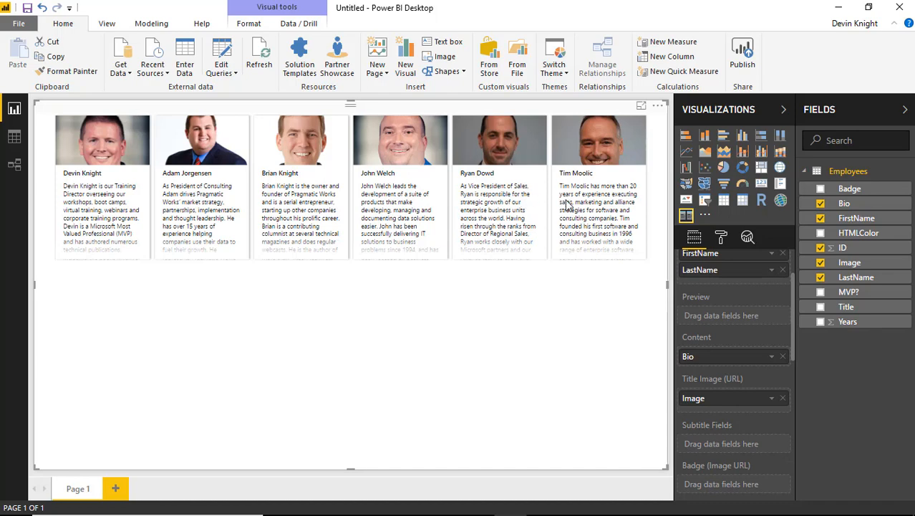
scroll(722, 320, "down", 2)
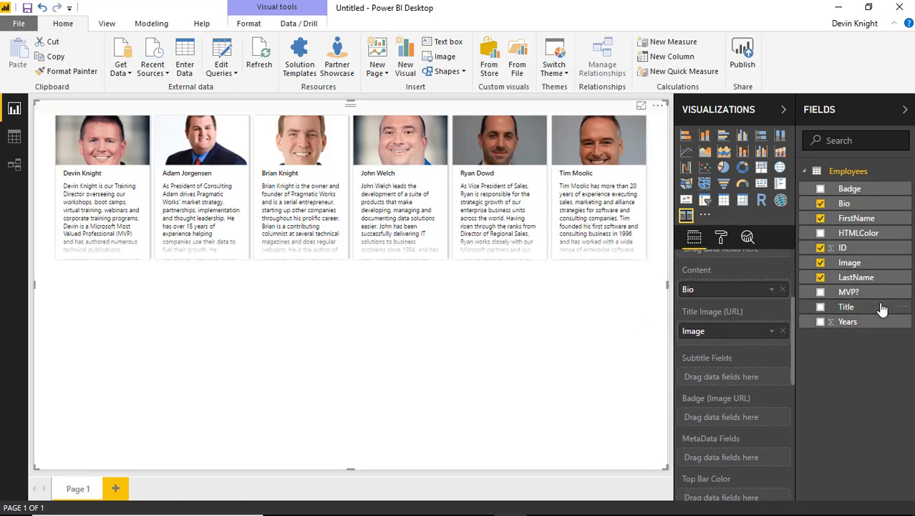
left_click_drag(846, 310, 730, 384)
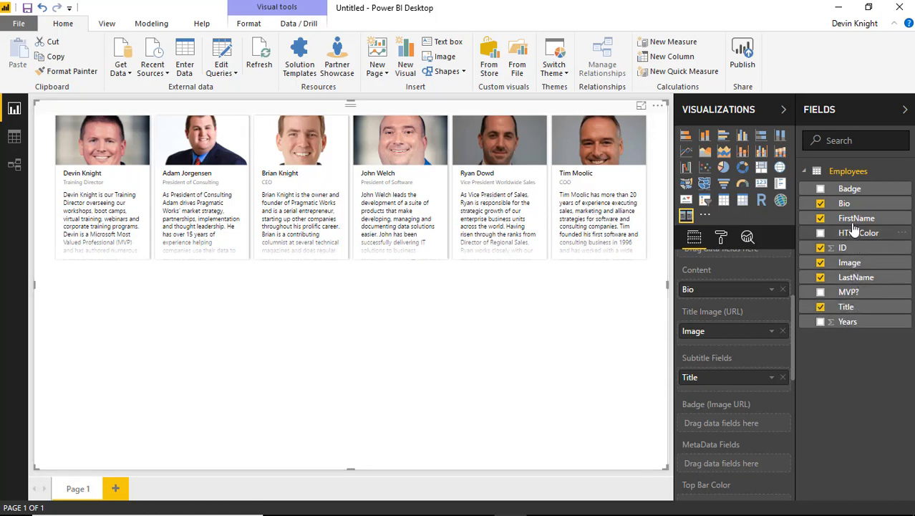
Assign Badge as the cards' Badge (Image URL), and add FirstName and LastName to MetaData Fields.
left_click_drag(850, 189, 734, 423)
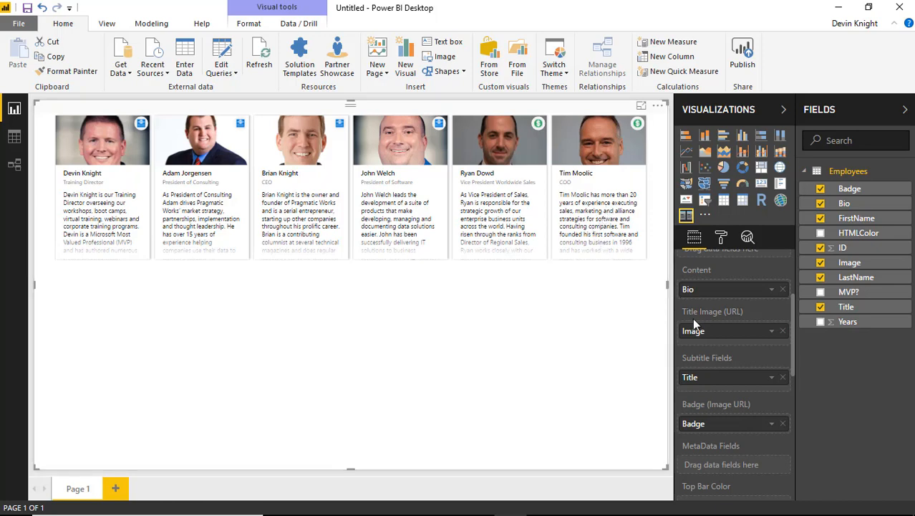
scroll(692, 317, "down", 3)
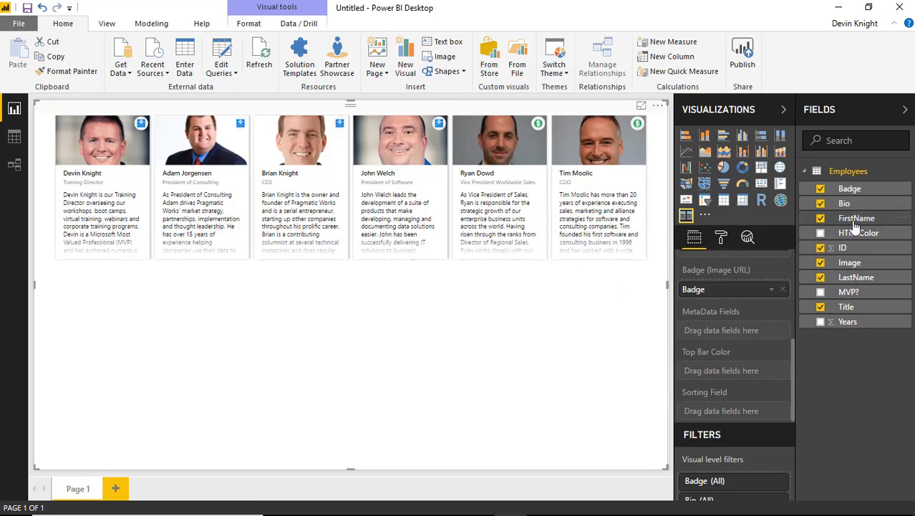
left_click_drag(855, 225, 698, 333)
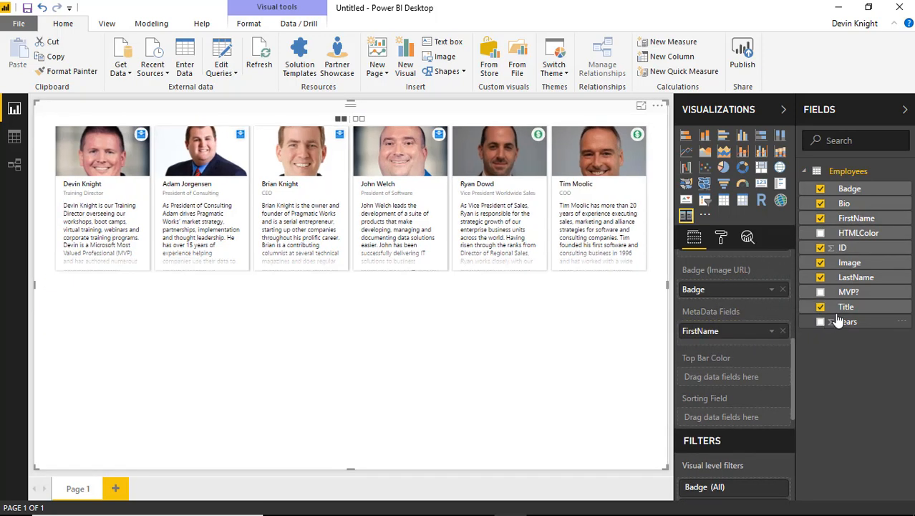
left_click_drag(856, 277, 764, 349)
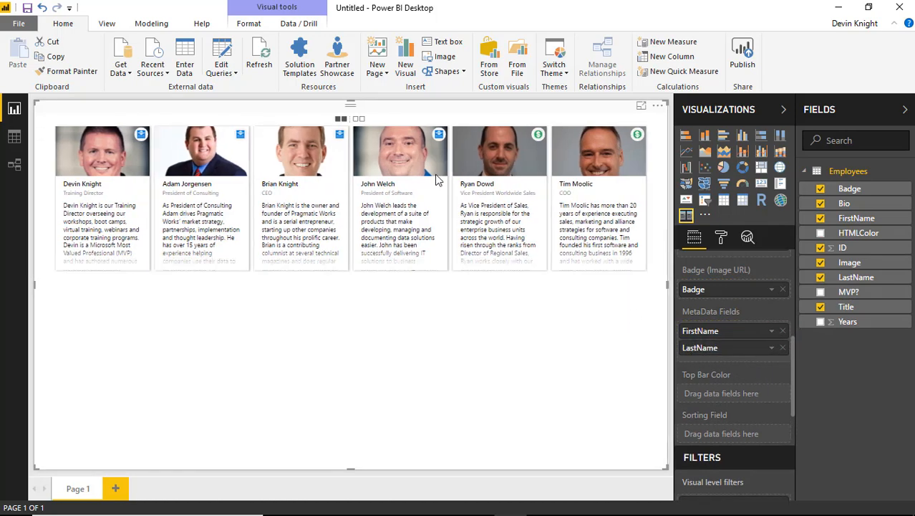
Flip all cards to their metadata side and back to the preview side to compare both views.
left_click(357, 120)
left_click(342, 119)
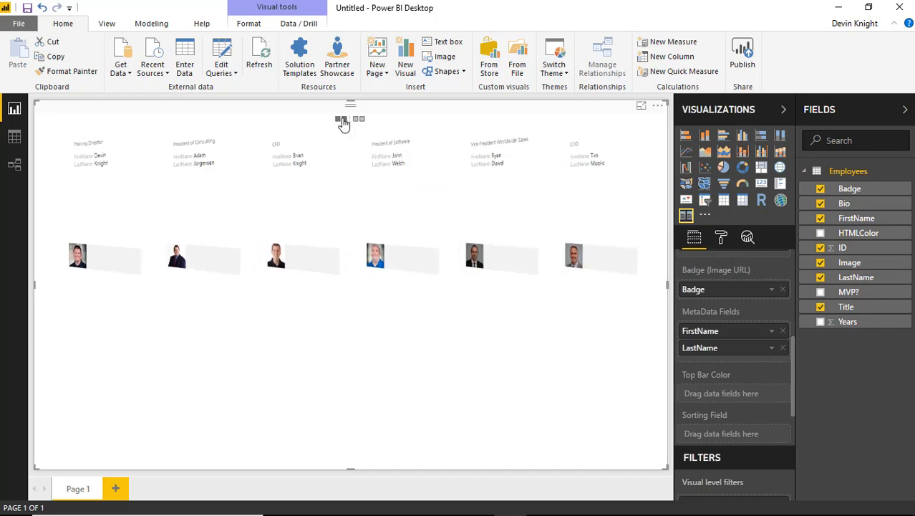
left_click(357, 120)
left_click(342, 120)
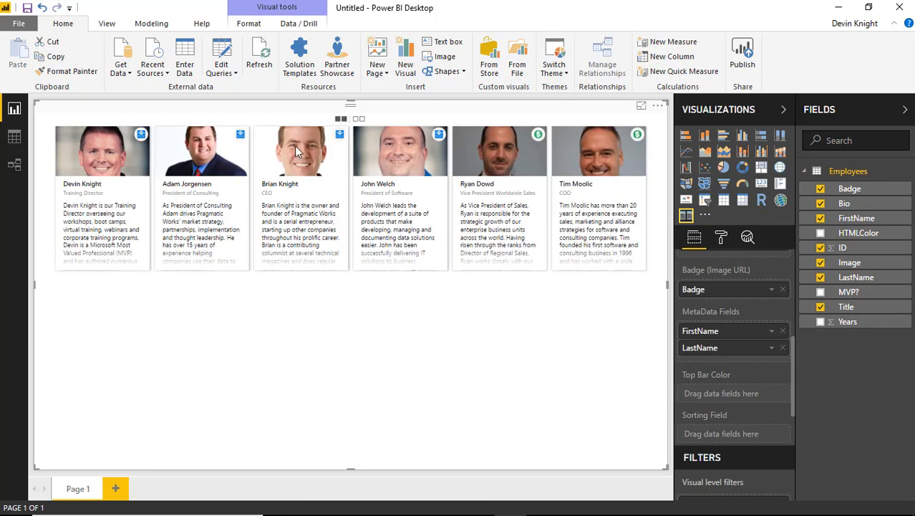
Add the Title, Years and MVP? fields to the Card Browser's MetaData Fields below LastName.
left_click(358, 121)
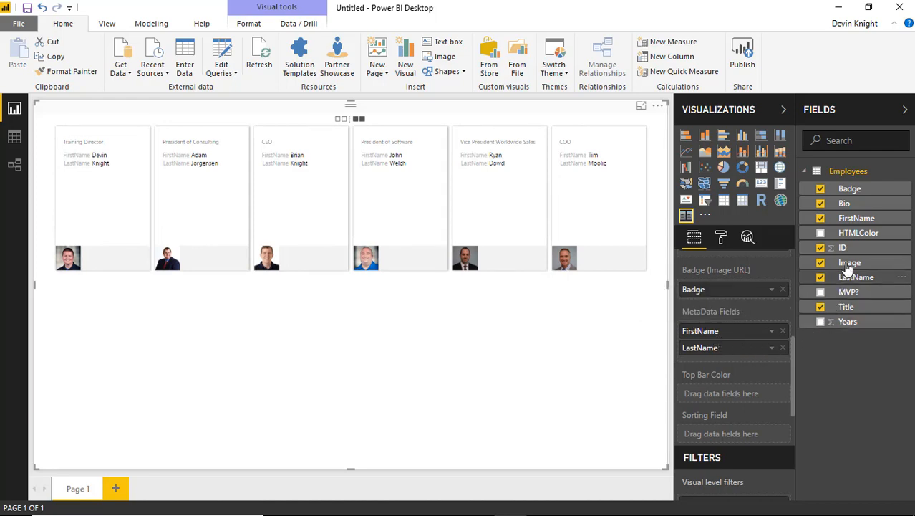
left_click_drag(862, 306, 763, 366)
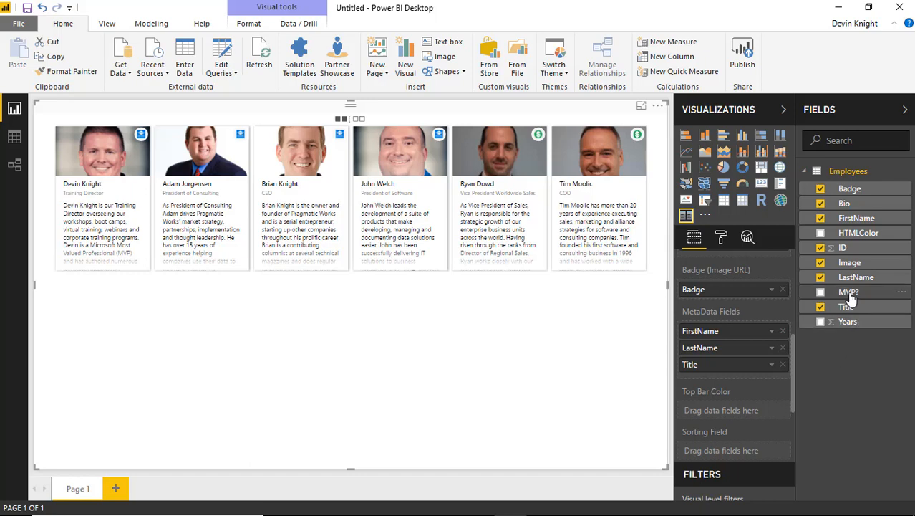
left_click_drag(846, 322, 765, 380)
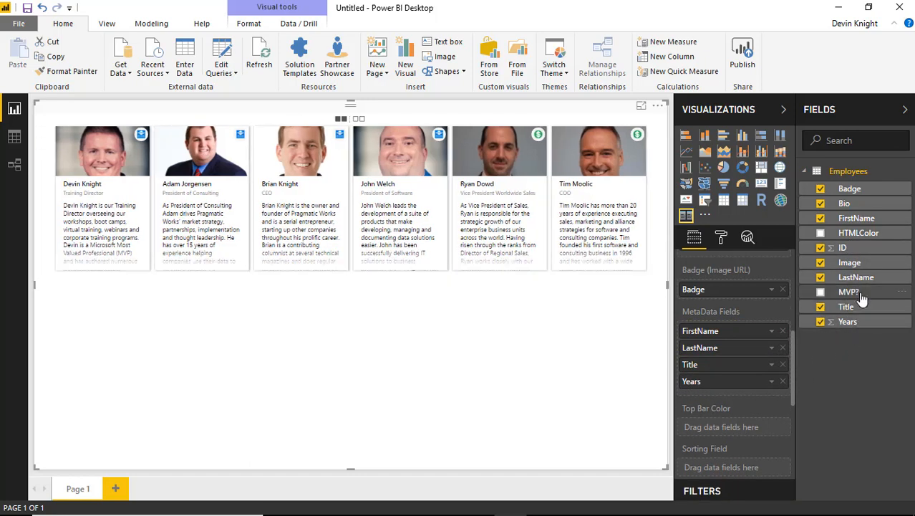
left_click_drag(862, 298, 753, 394)
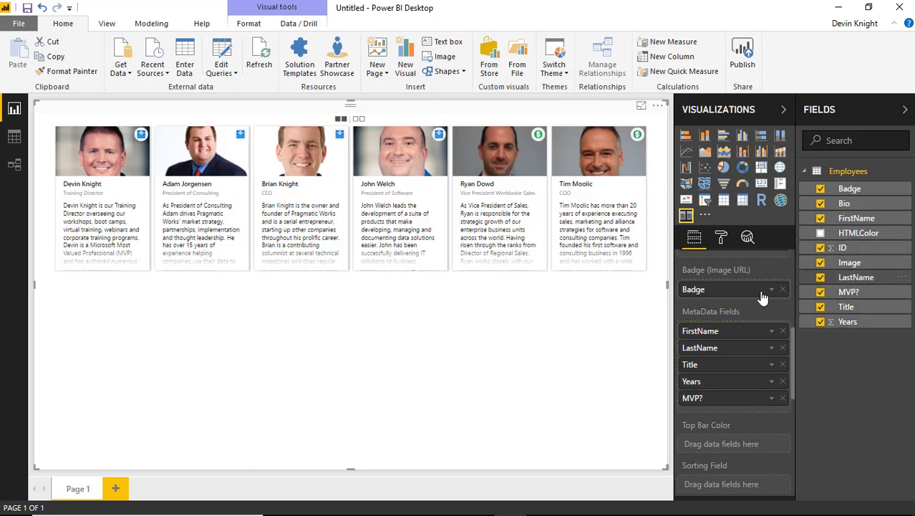
Flip all cards between their metadata and preview sides to check the expanded metadata, ending on the preview side.
left_click(356, 120)
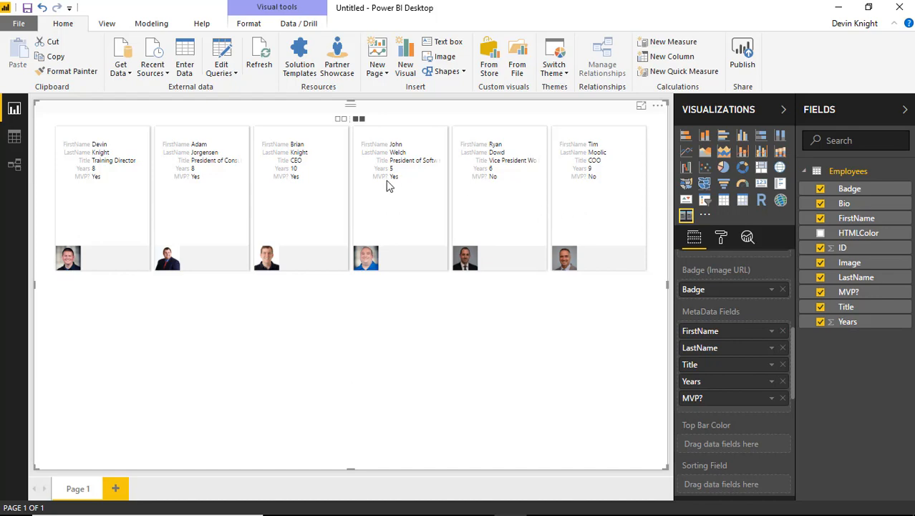
left_click(343, 120)
left_click(357, 121)
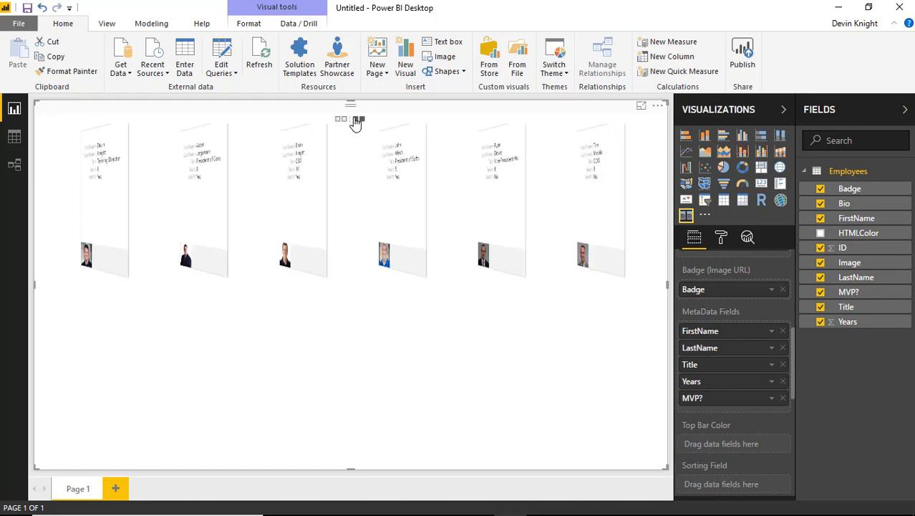
left_click(341, 120)
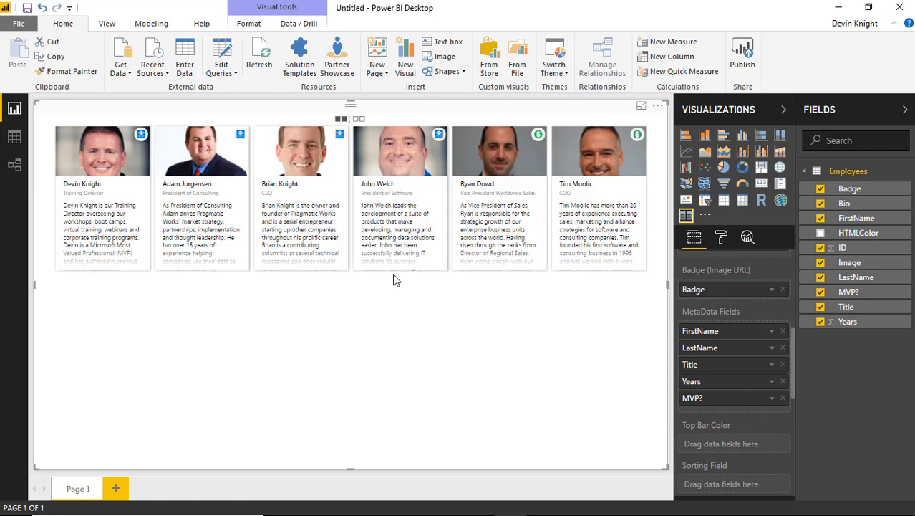
Open the COO's card in the reader, page back through the profiles, and view the Training Director's and CEO's cards.
left_click(578, 190)
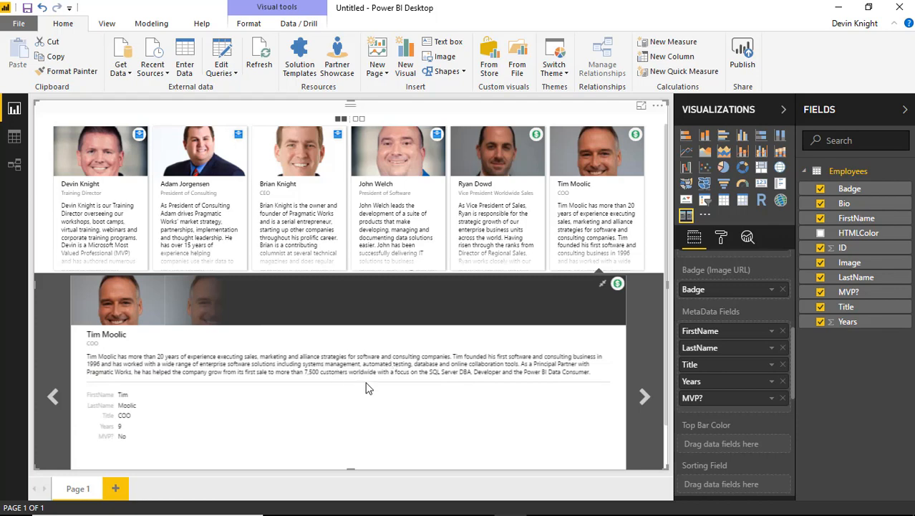
scroll(353, 408, "down", 1)
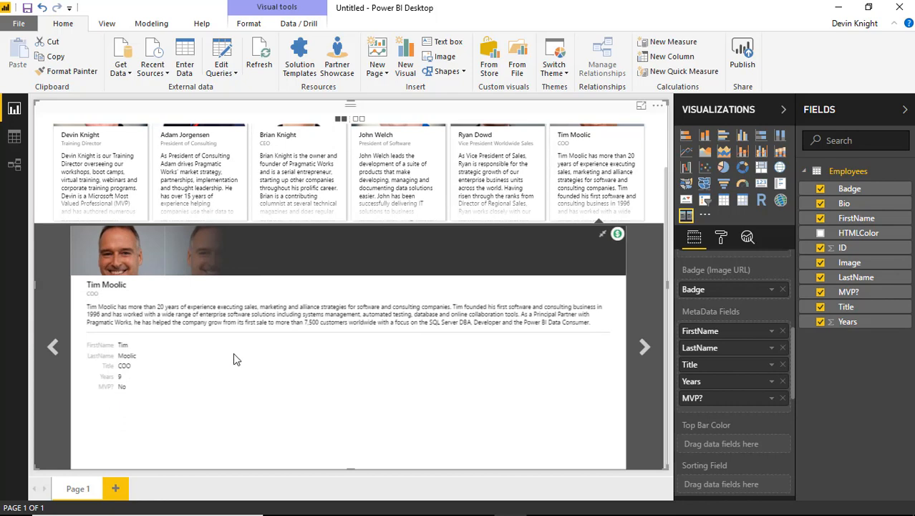
left_click(55, 351)
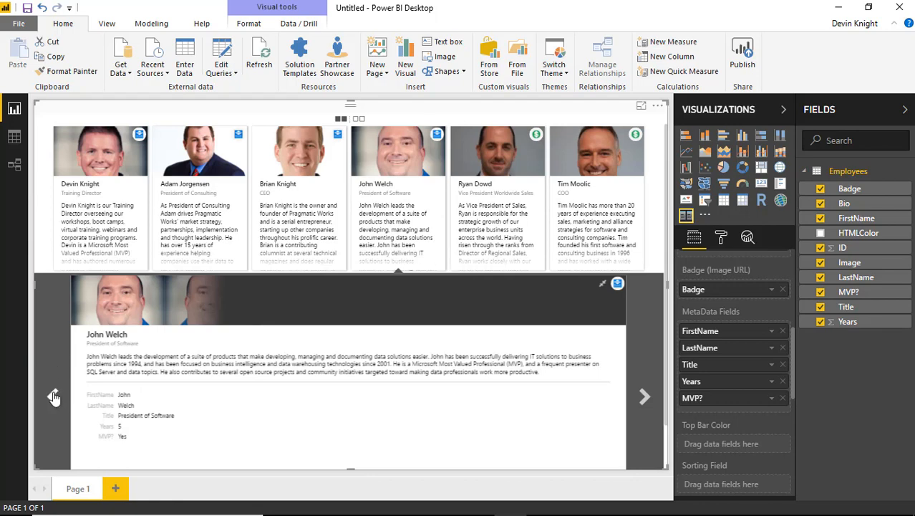
left_click(58, 395)
left_click(61, 395)
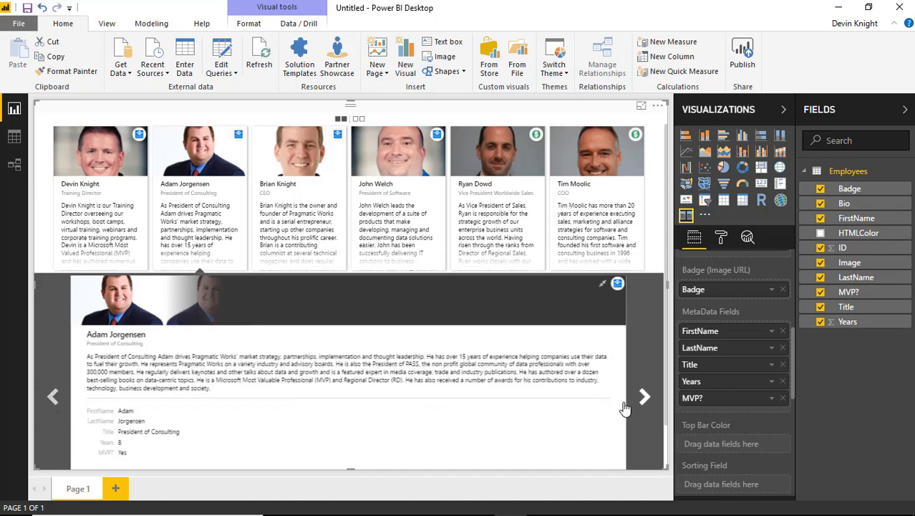
left_click(95, 185)
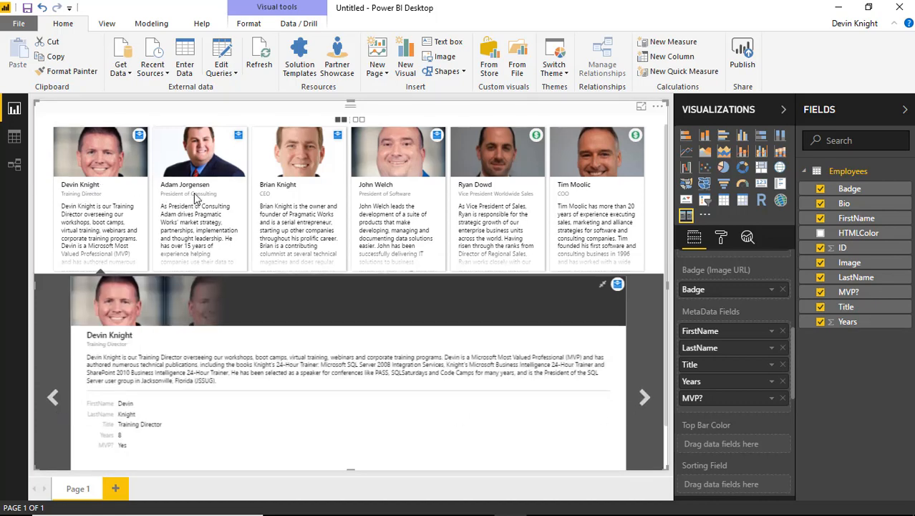
left_click(264, 190)
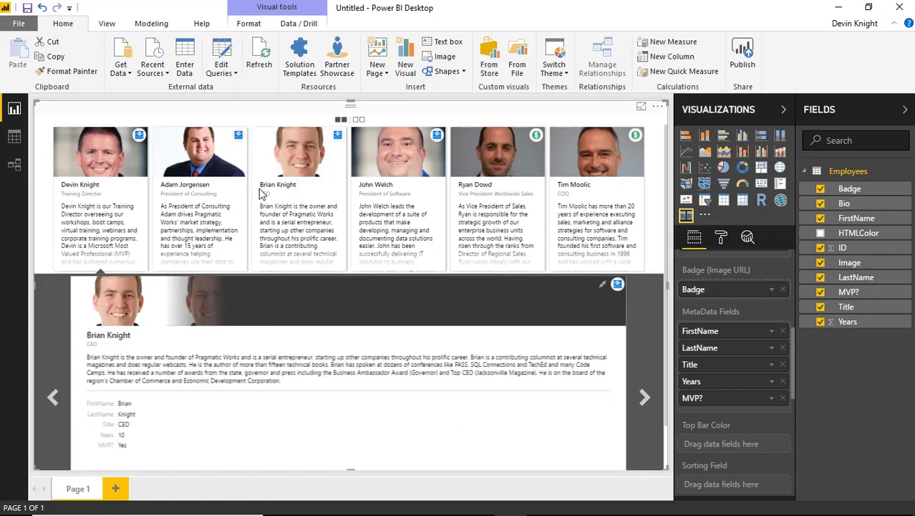
Flip the cards to their metadata side and open the first four employees' cards one after another in the reader.
left_click(359, 120)
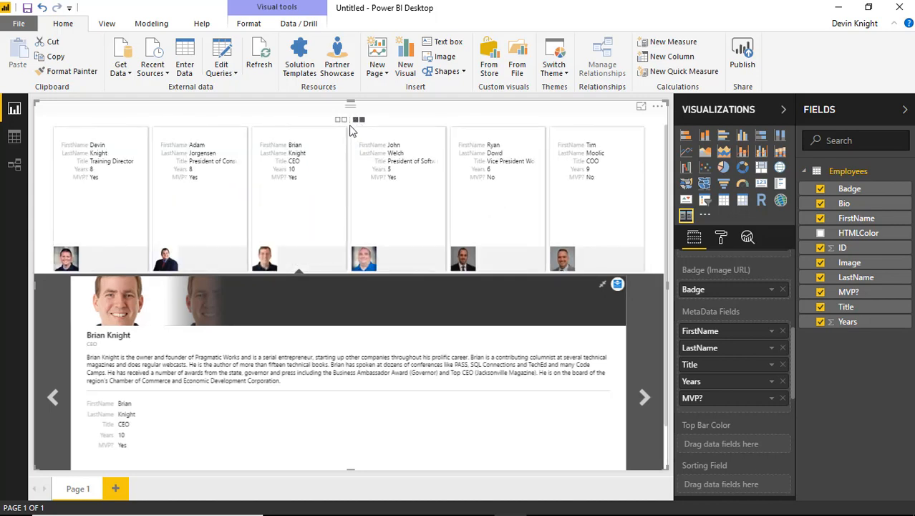
left_click(125, 207)
left_click(213, 215)
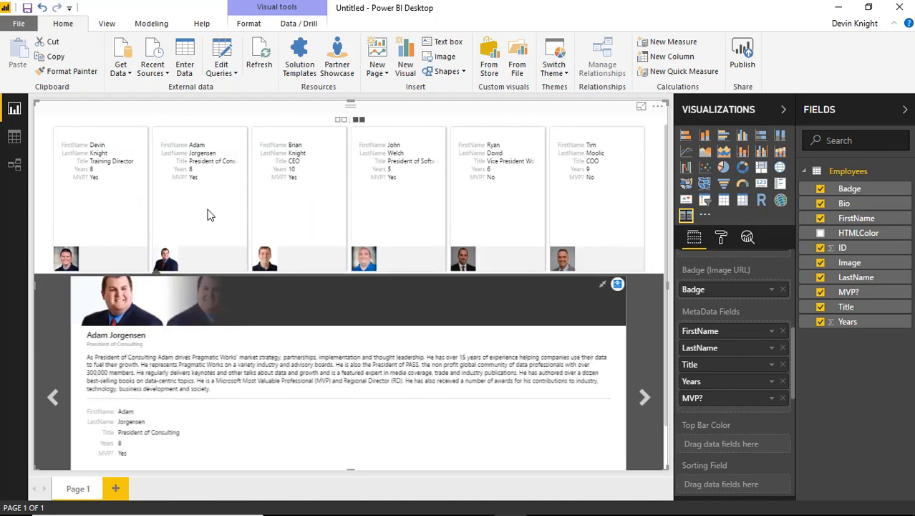
left_click(328, 223)
left_click(390, 223)
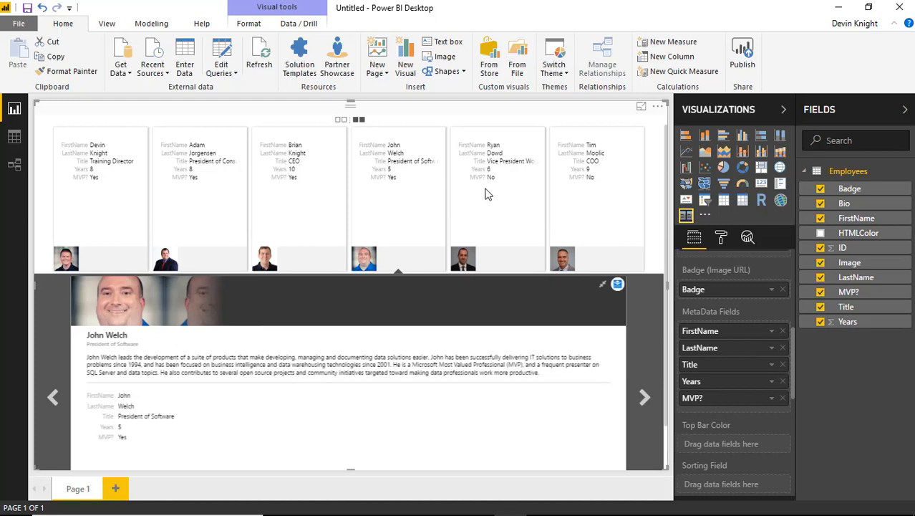
Try the cards without Shadow, viewing two of them in the reader, and turn Shadow back on.
left_click(722, 242)
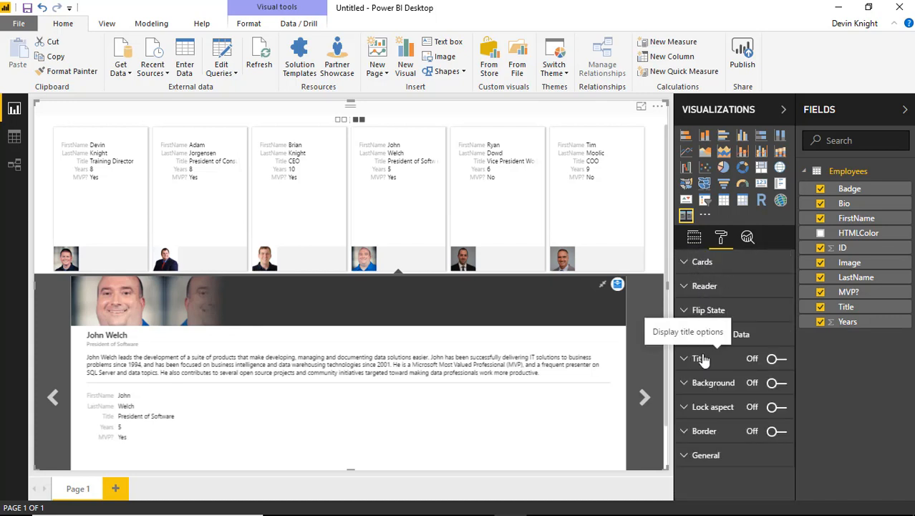
left_click(687, 267)
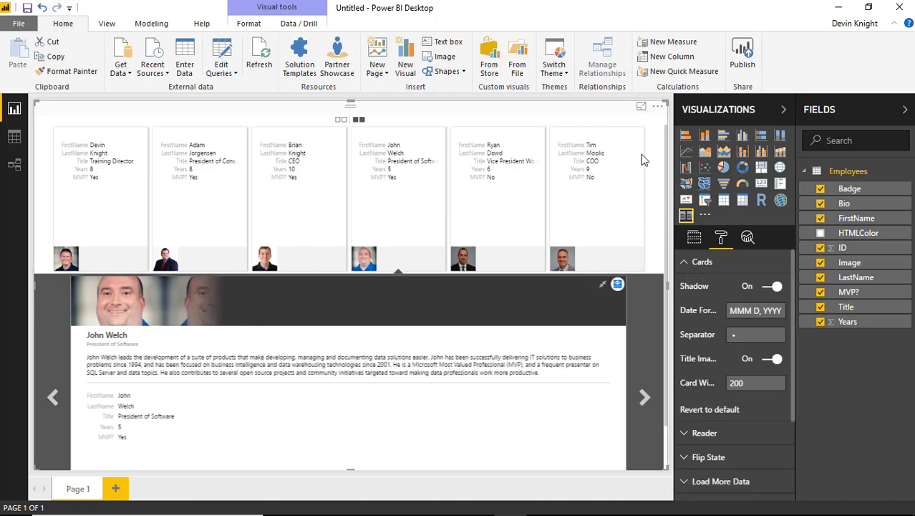
left_click(771, 286)
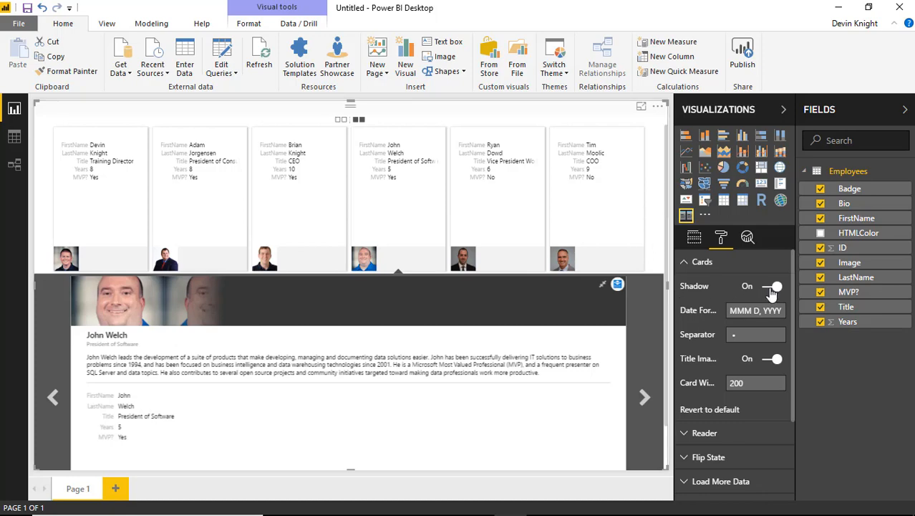
left_click(487, 170)
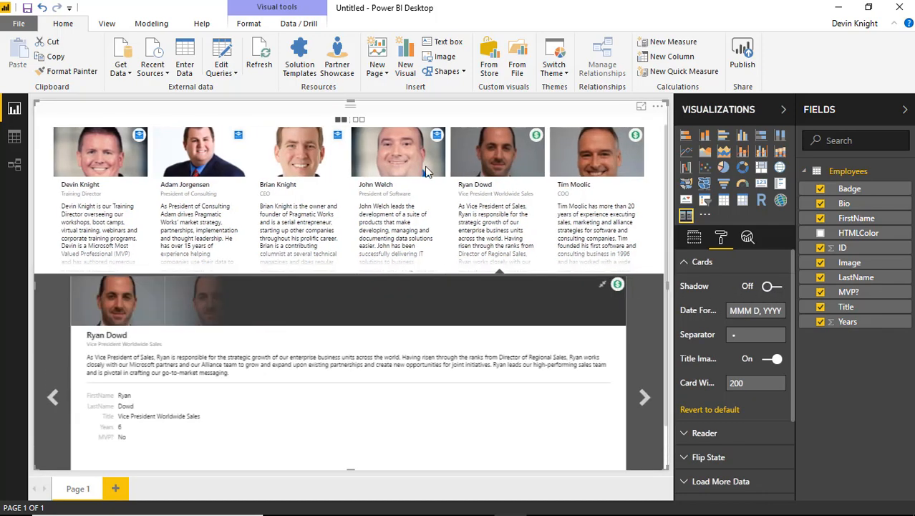
left_click(401, 174)
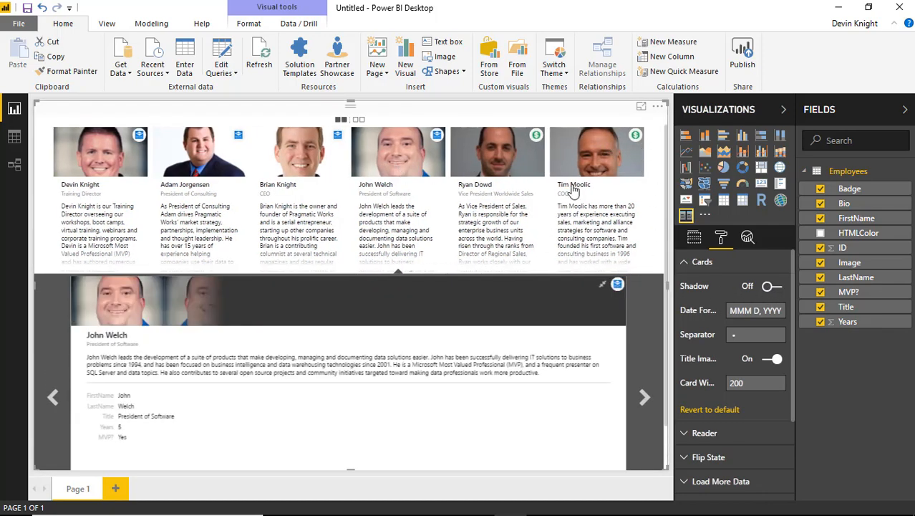
left_click(772, 286)
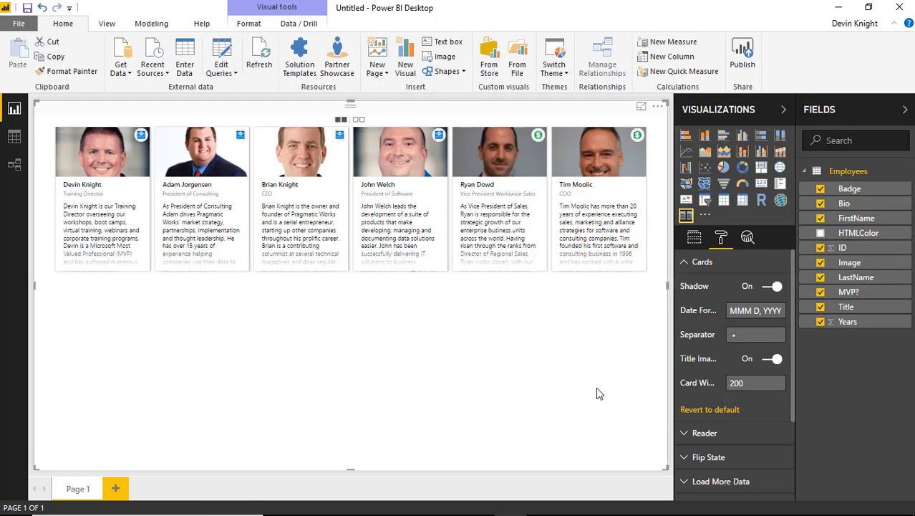
Try the Title Image setting switched off, view the COO's card in the reader, and switch the setting back on.
left_click(772, 358)
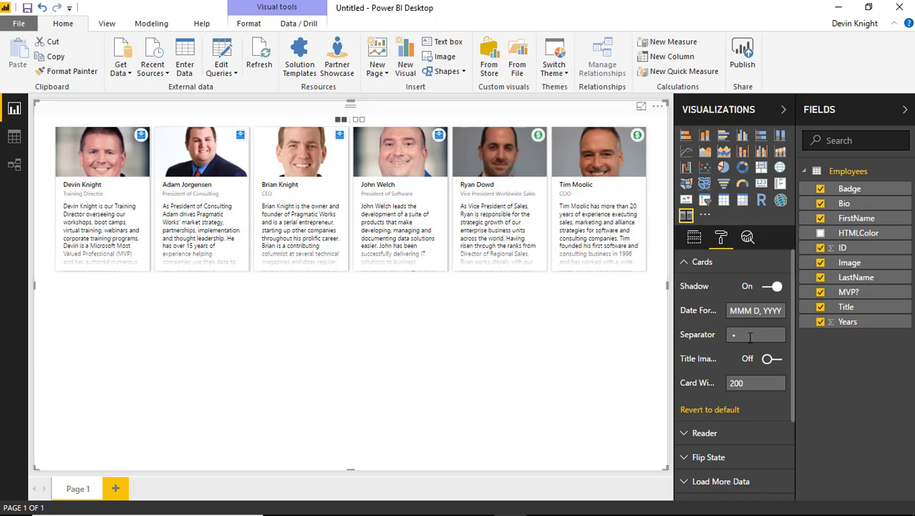
left_click(560, 171)
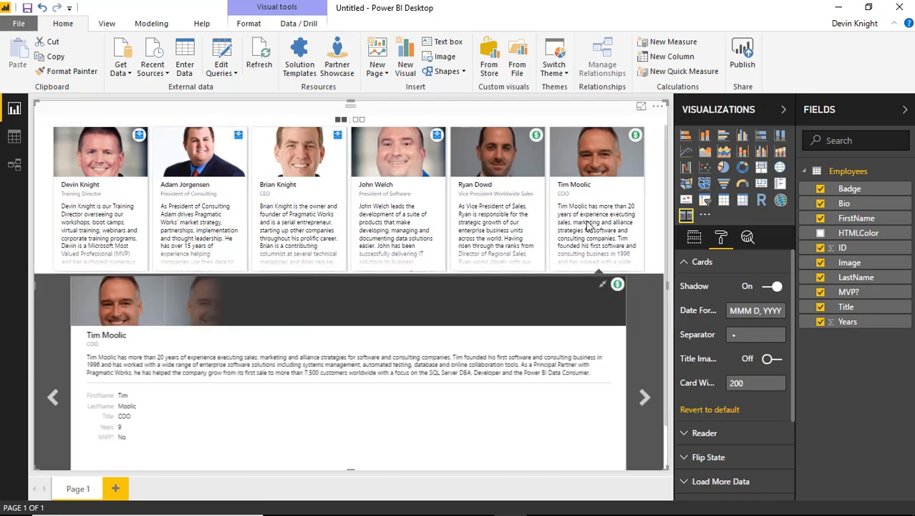
left_click(772, 358)
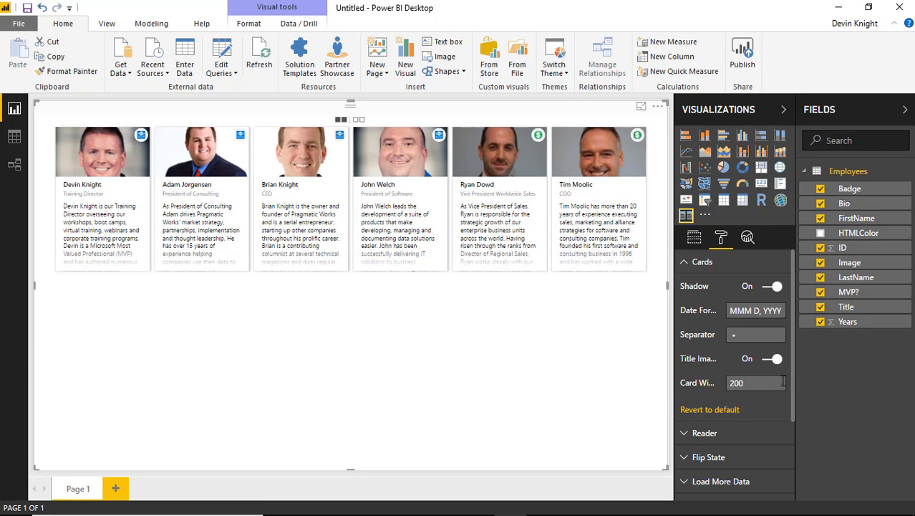
Try a card width of 300, review the wider cards and the reader, and revert the Cards settings to default.
left_click_drag(783, 381, 673, 373)
type("30")
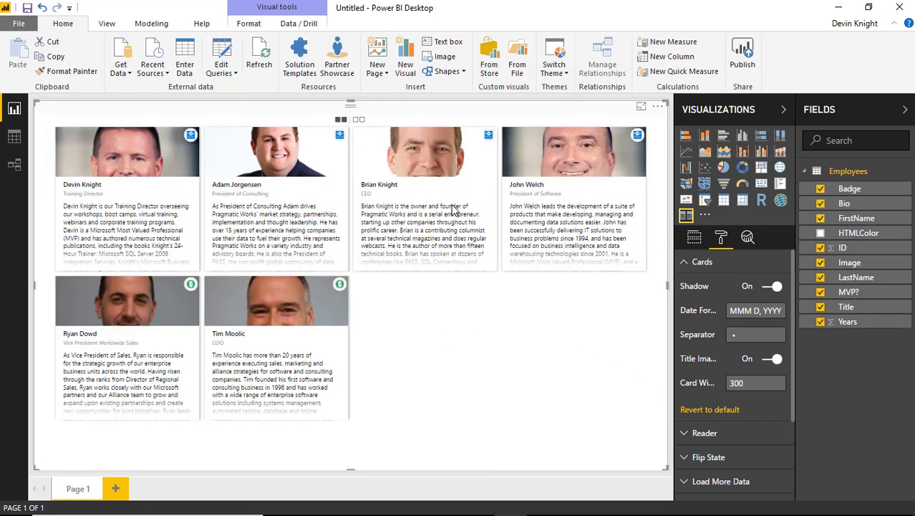
left_click(452, 208)
left_click(580, 216)
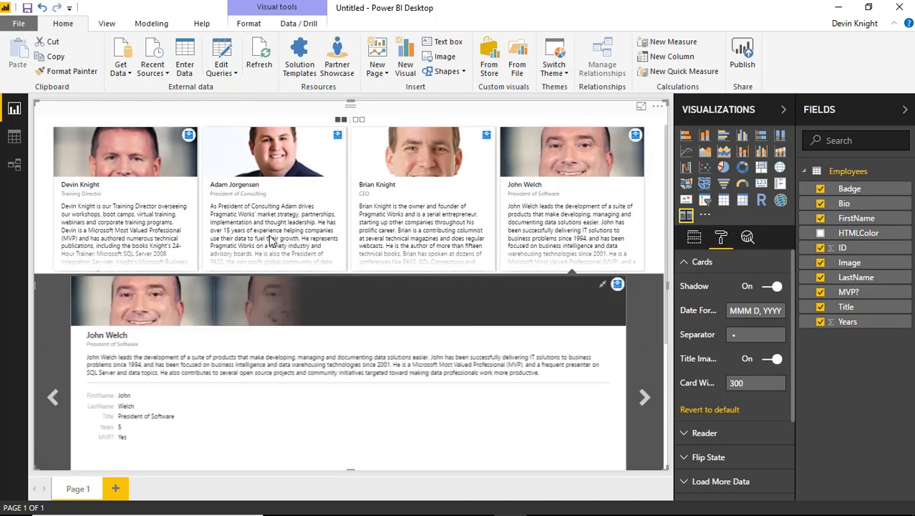
scroll(516, 354, "down", 3)
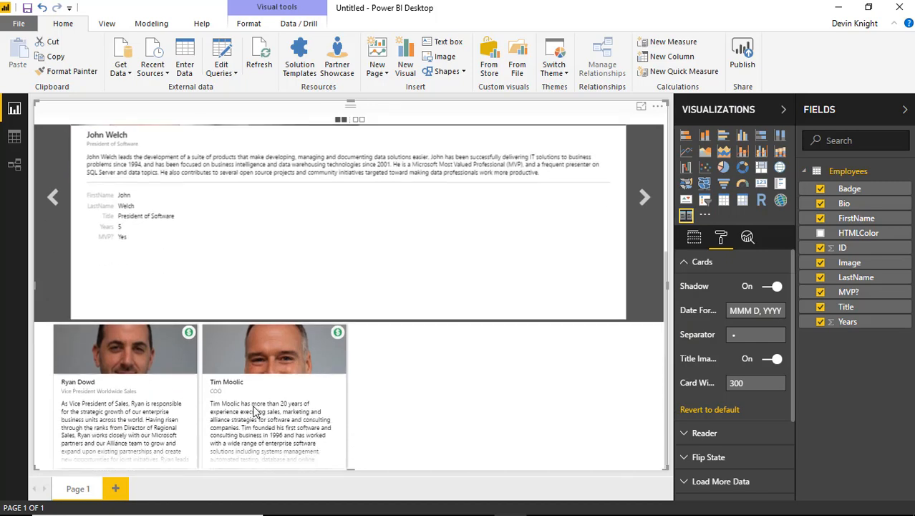
scroll(254, 411, "up", 3)
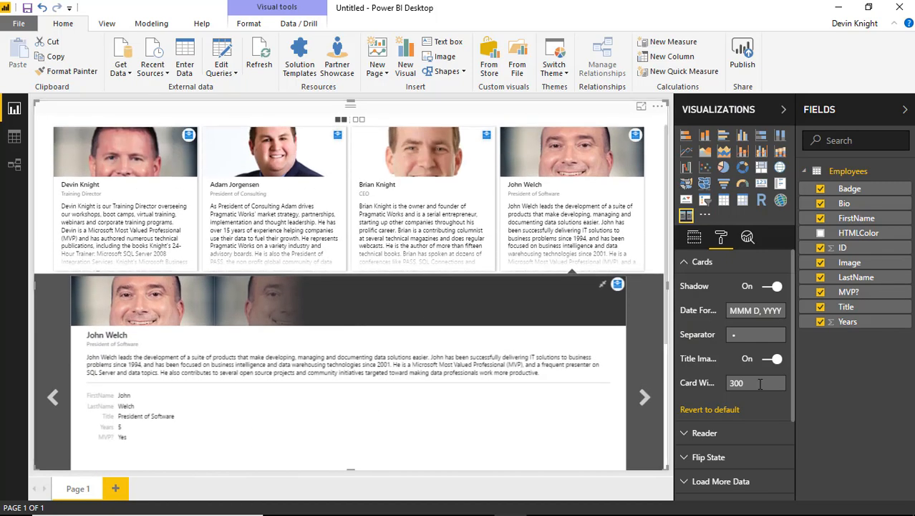
left_click(708, 412)
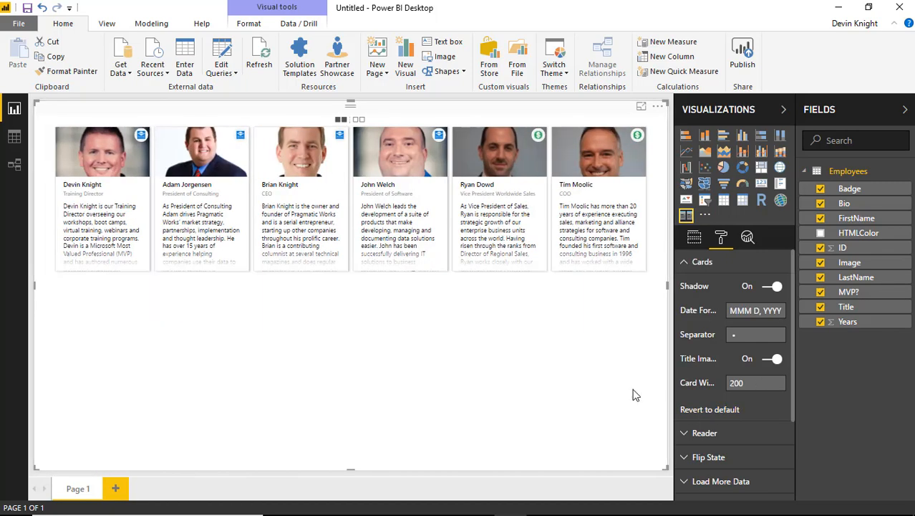
Set the Reader's Header Color to the yellow theme color and view it on the Vice President Worldwide Sales card.
left_click(687, 265)
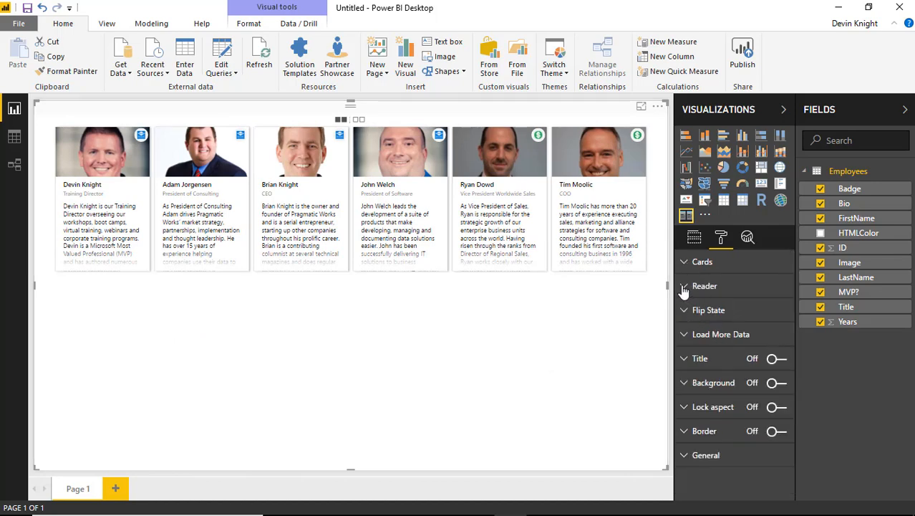
left_click(684, 287)
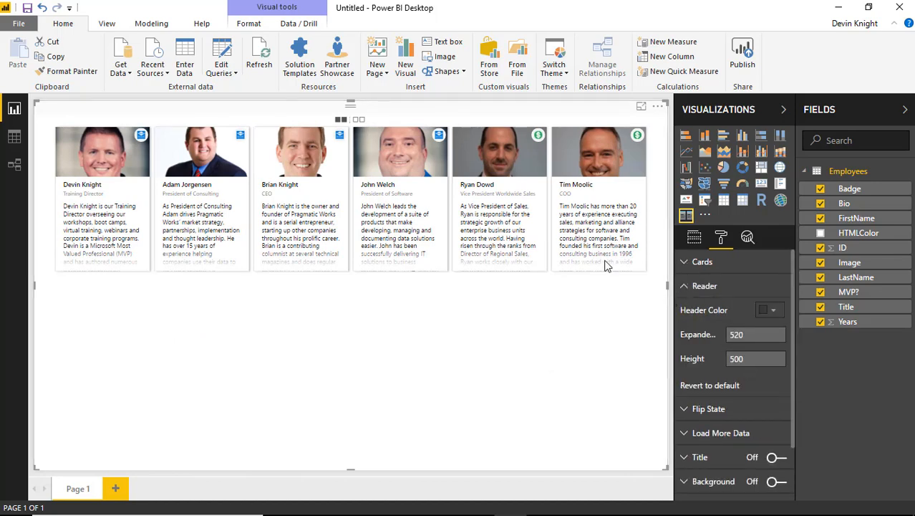
left_click(475, 186)
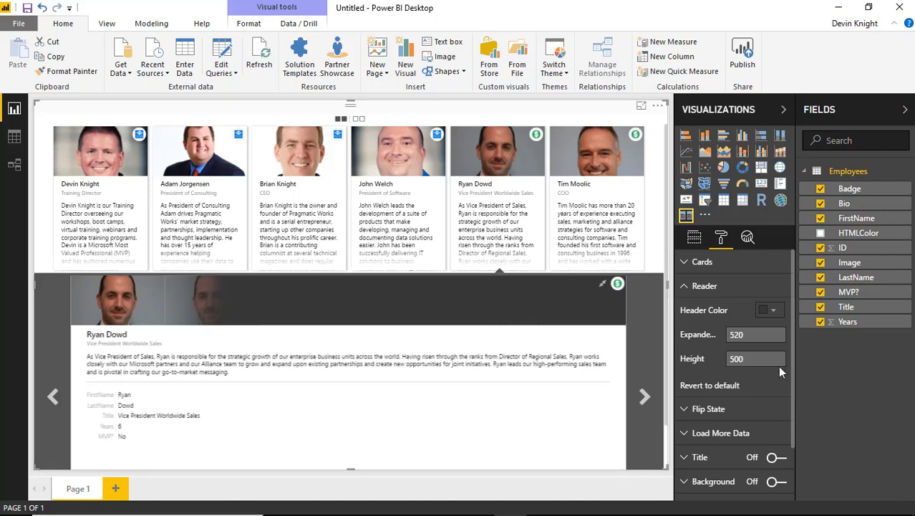
left_click(768, 314)
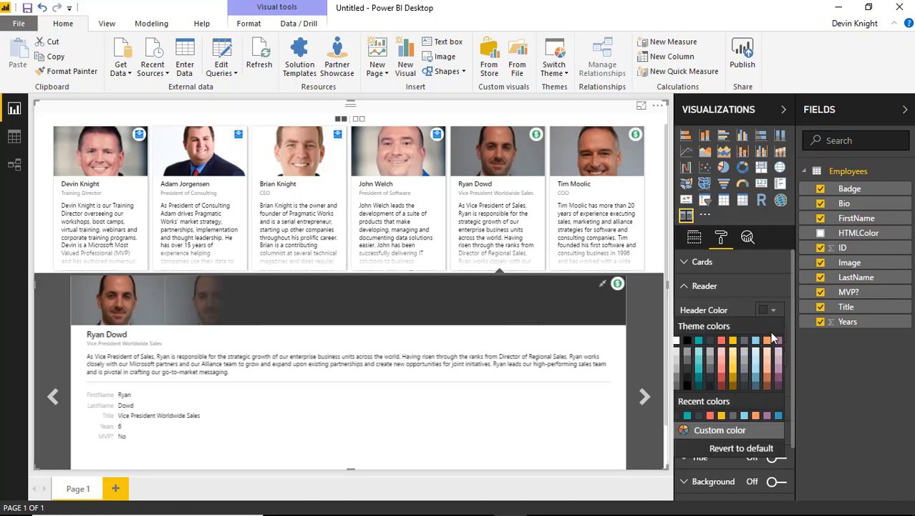
left_click(733, 341)
left_click(482, 190)
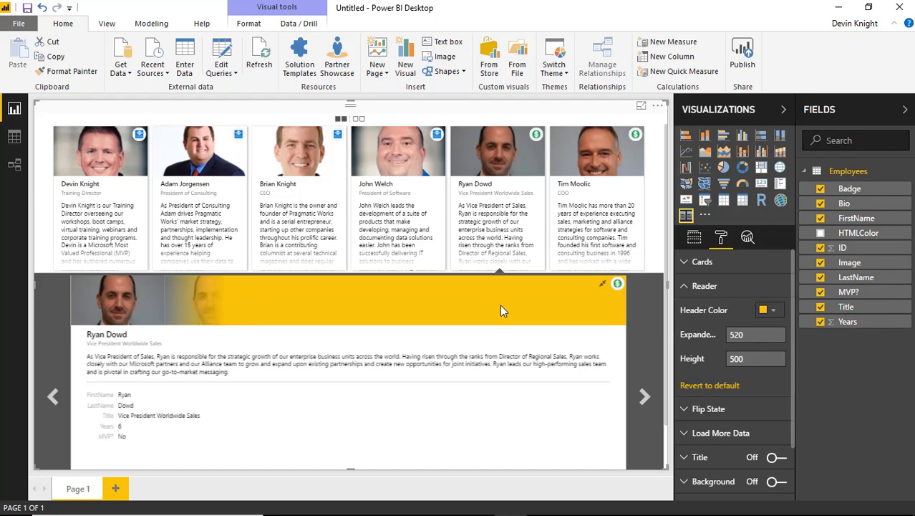
Collapse the reader, assign the HTMLColor field to Top Bar Color, and view the Vice President Worldwide Sales card.
left_click(602, 284)
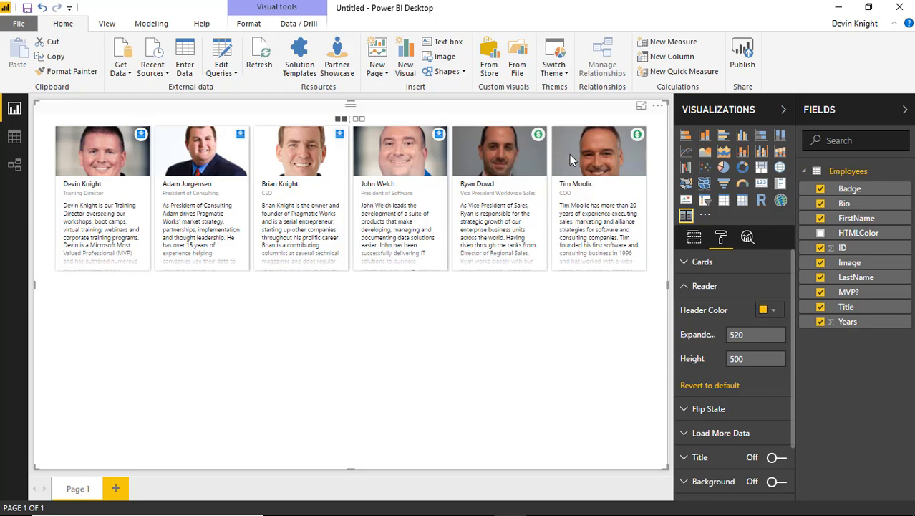
left_click(693, 242)
scroll(748, 329, "down", 5)
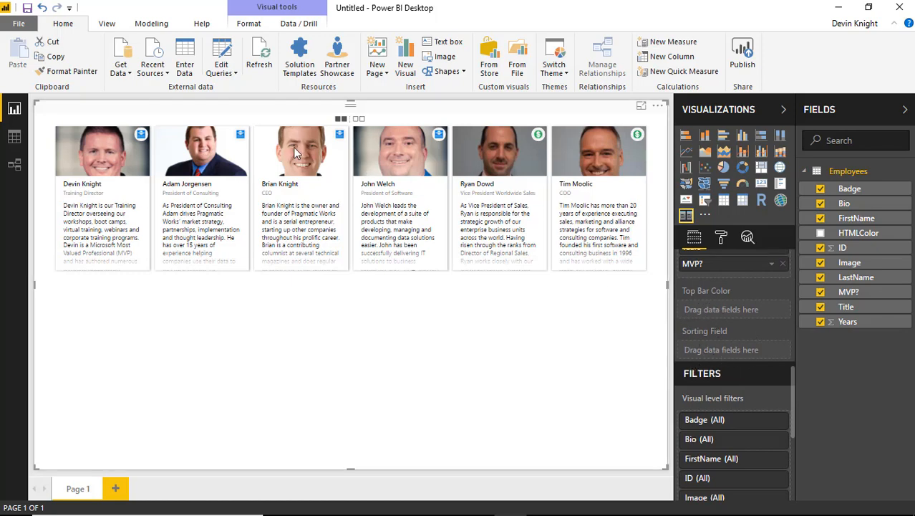
left_click_drag(863, 240, 747, 319)
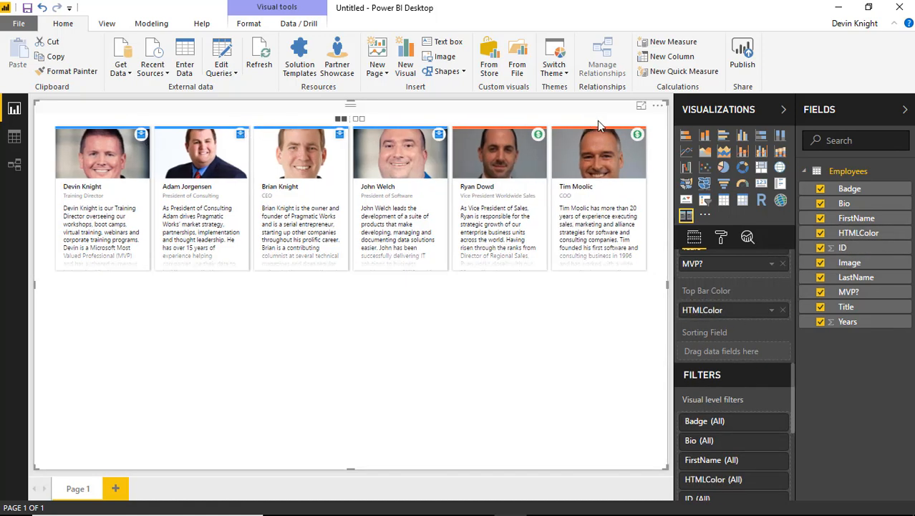
left_click(489, 224)
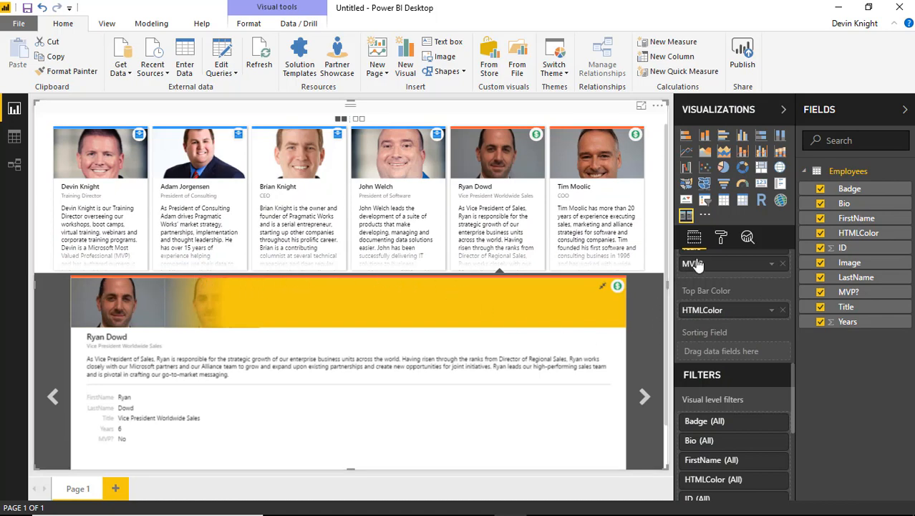
Try the cards with Flip State disabled, view the President of Software's card in the reader, and enable flipping again.
left_click(721, 239)
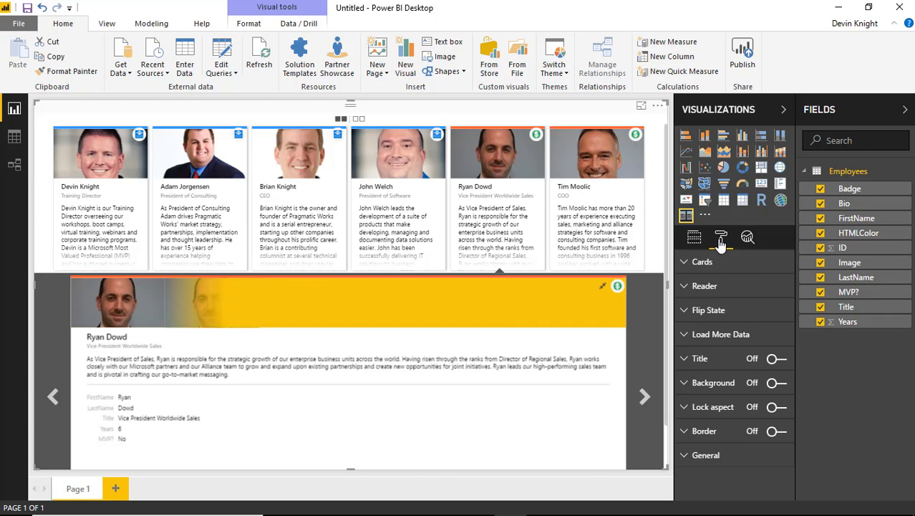
left_click(687, 289)
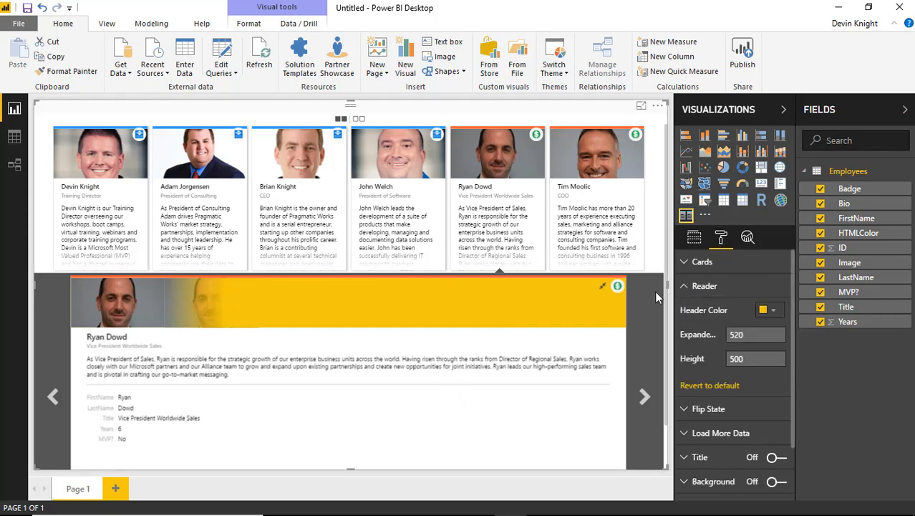
left_click(684, 288)
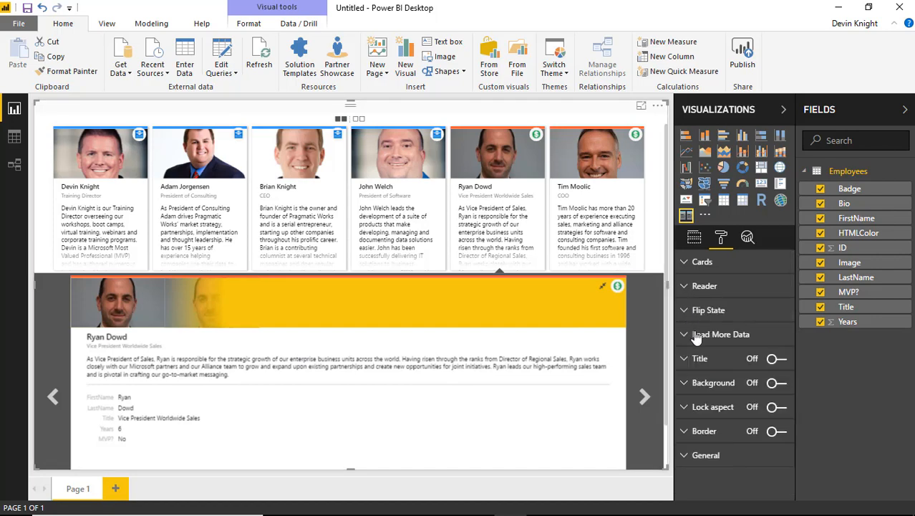
left_click(685, 311)
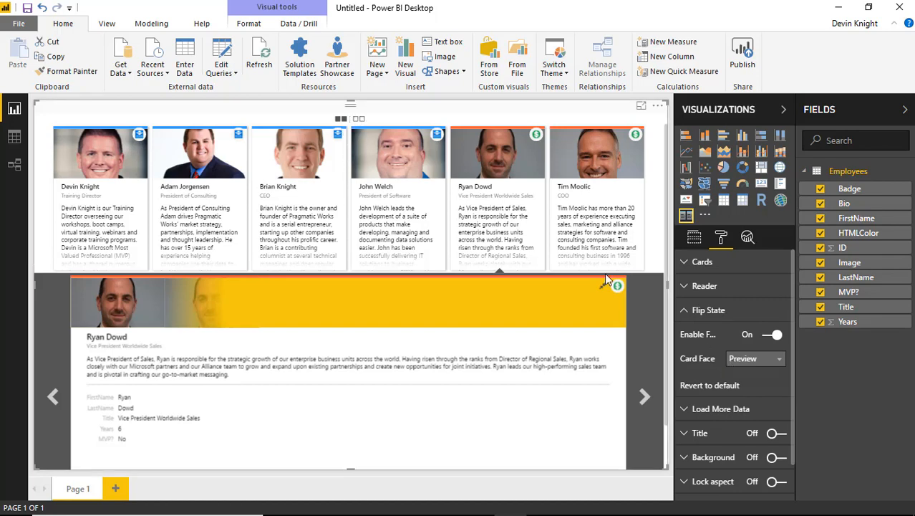
left_click(773, 335)
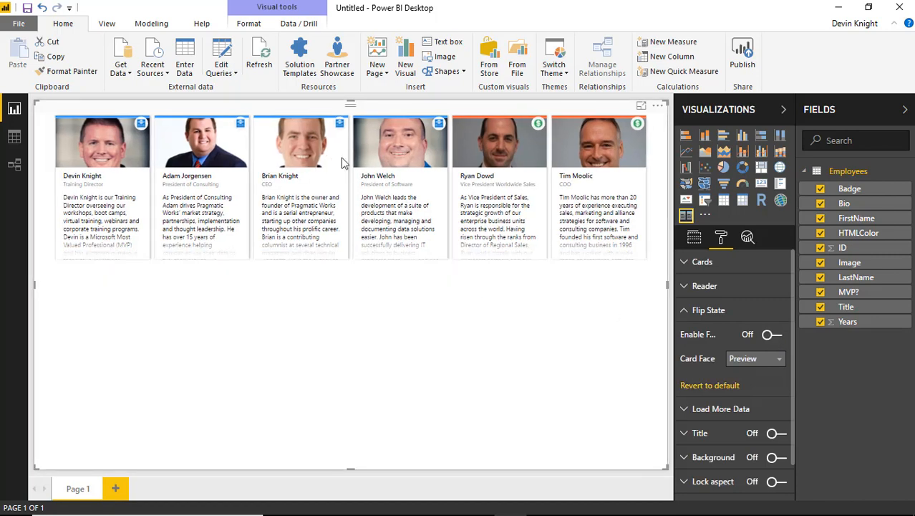
left_click(416, 207)
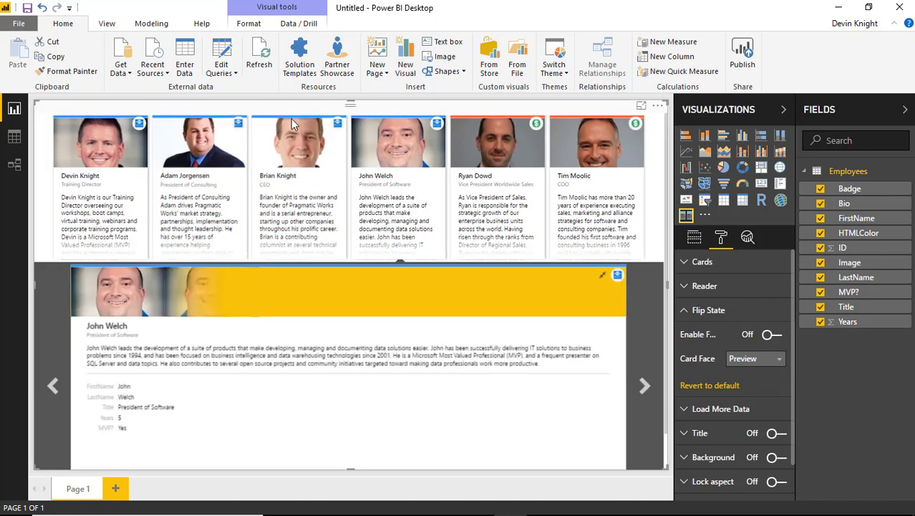
left_click(603, 275)
left_click(774, 333)
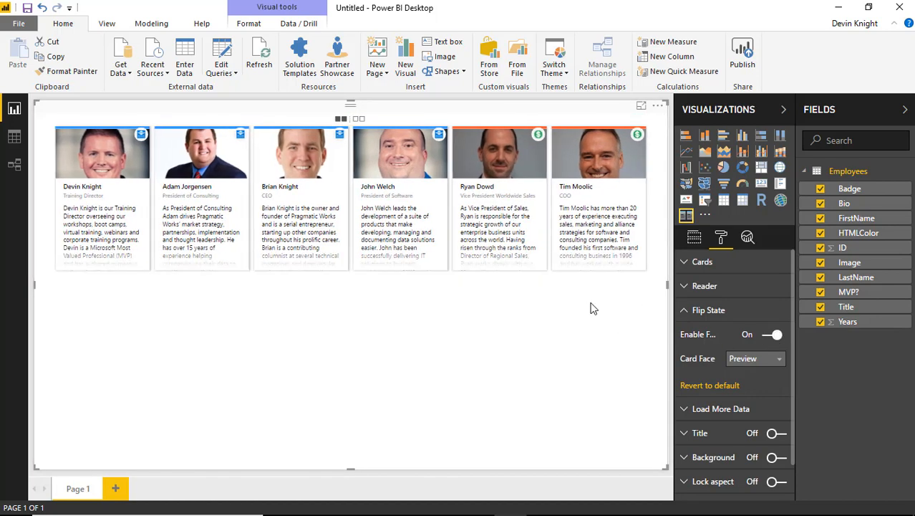
Flip all cards to their metadata side and back to the preview side twice to compare both faces.
left_click(358, 123)
left_click(342, 122)
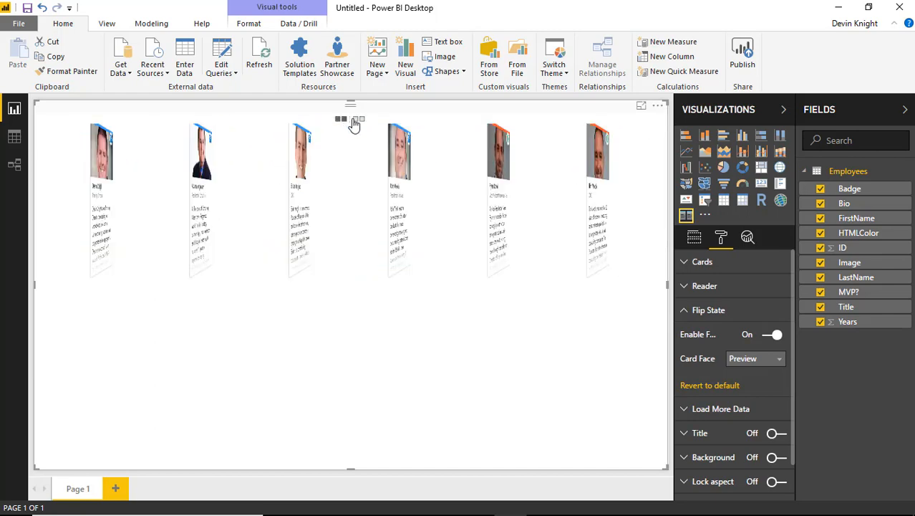
left_click(358, 122)
left_click(341, 120)
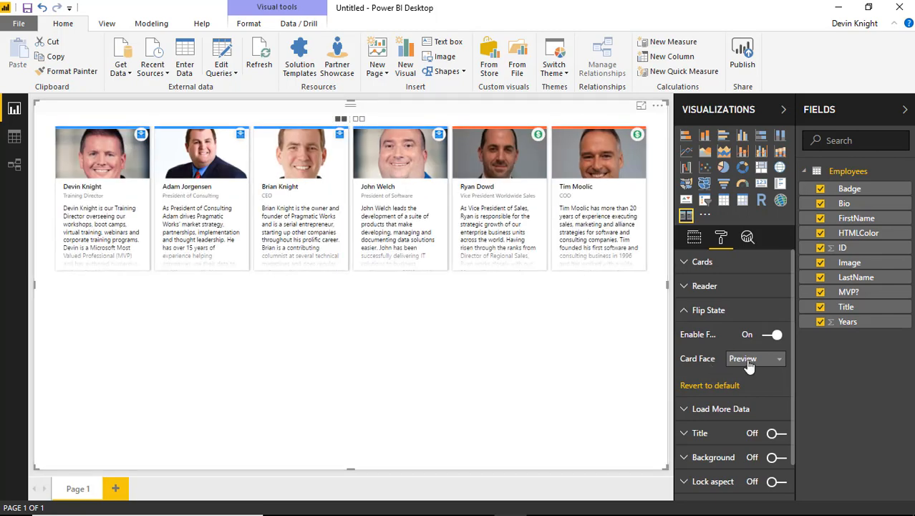
Try flipping disabled with Card Face set to MetaData, view several cards in the reader, and revert the Flip State settings to default.
left_click(774, 334)
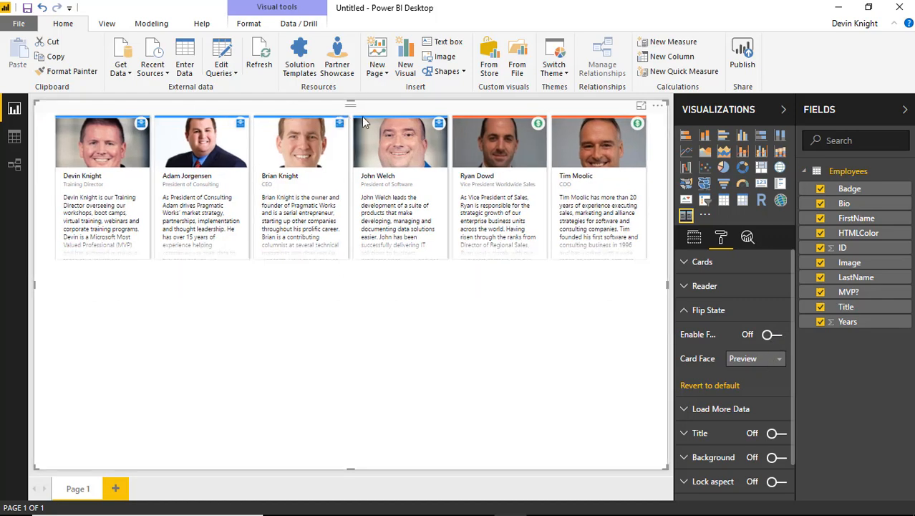
left_click(760, 361)
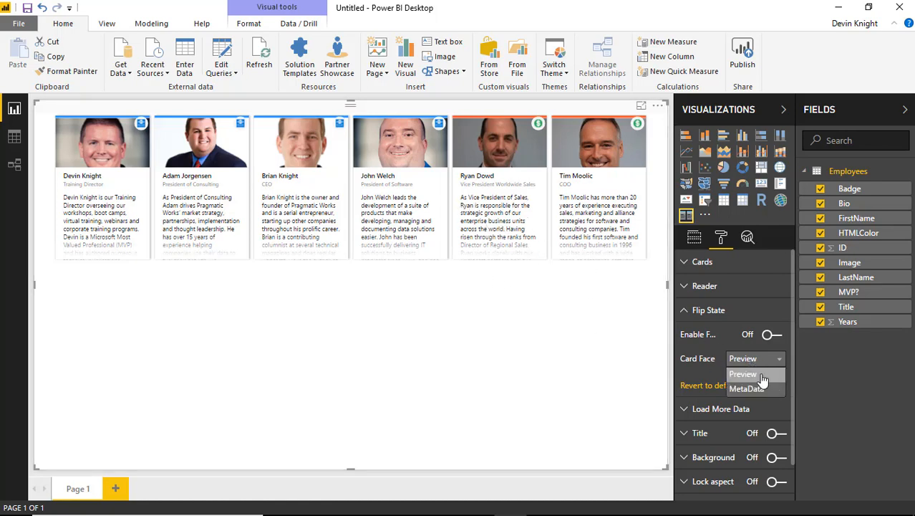
left_click(748, 389)
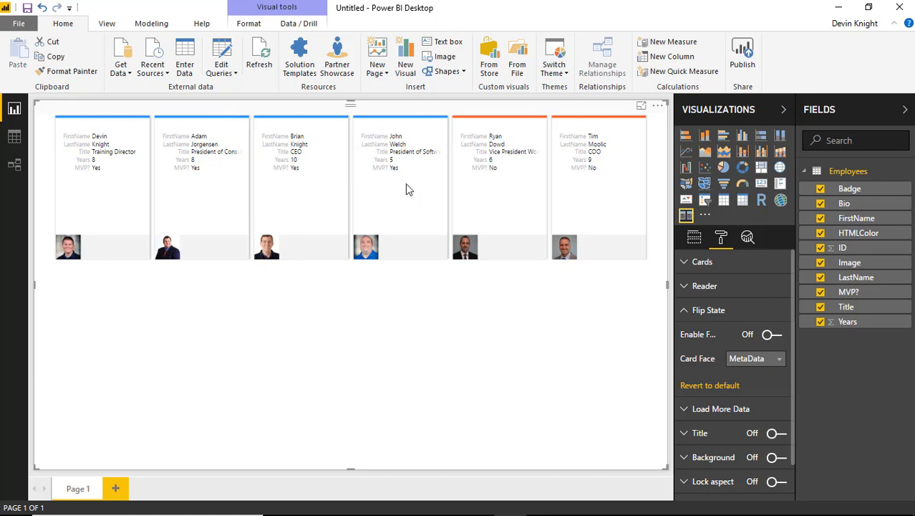
left_click(405, 214)
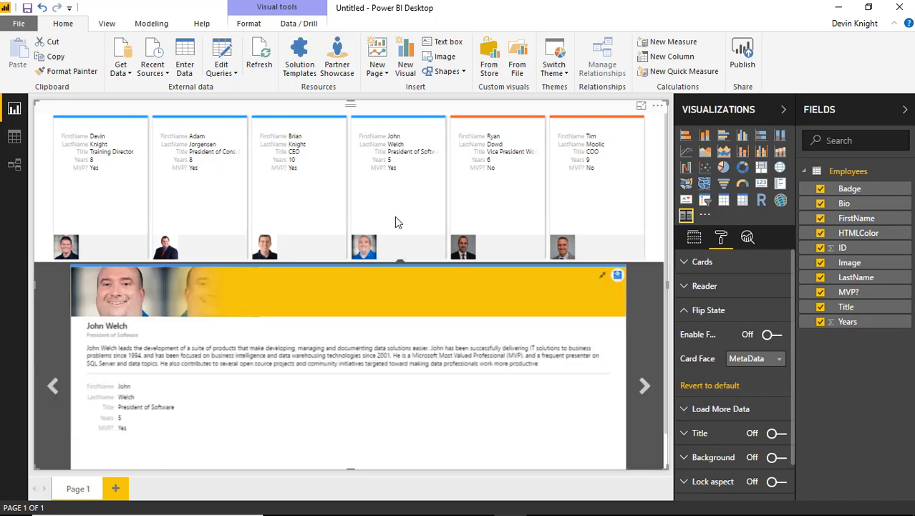
left_click(294, 197)
left_click(206, 209)
left_click(394, 207)
left_click(723, 395)
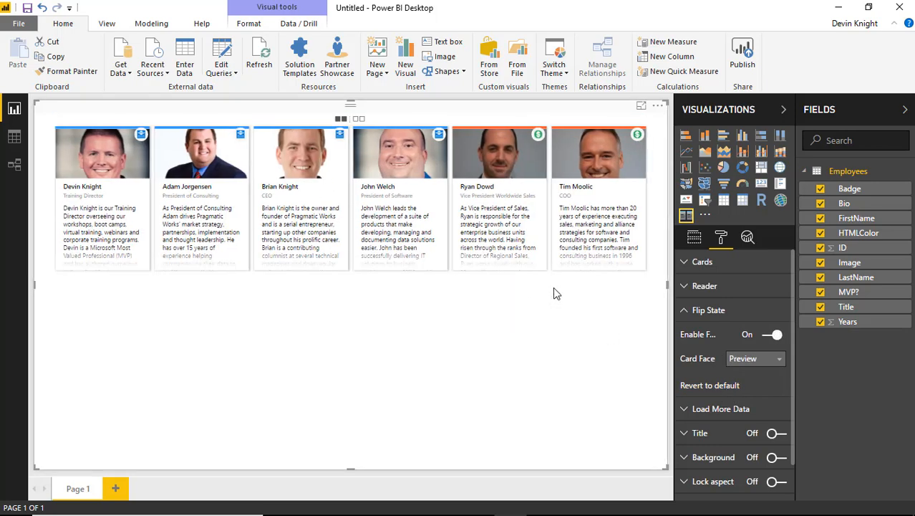
Try enabling Load More Data, check its Limit setting, and switch the option back off.
scroll(752, 369, "down", 1)
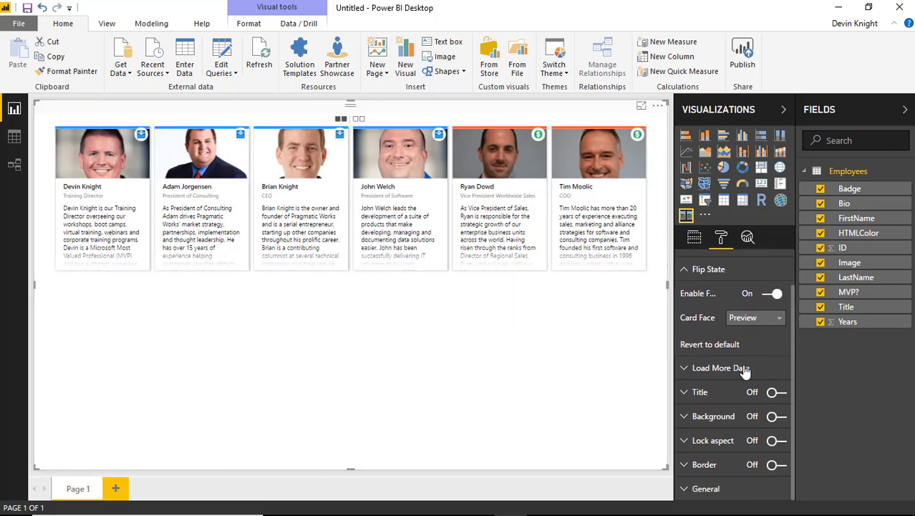
left_click(700, 371)
scroll(767, 387, "down", 2)
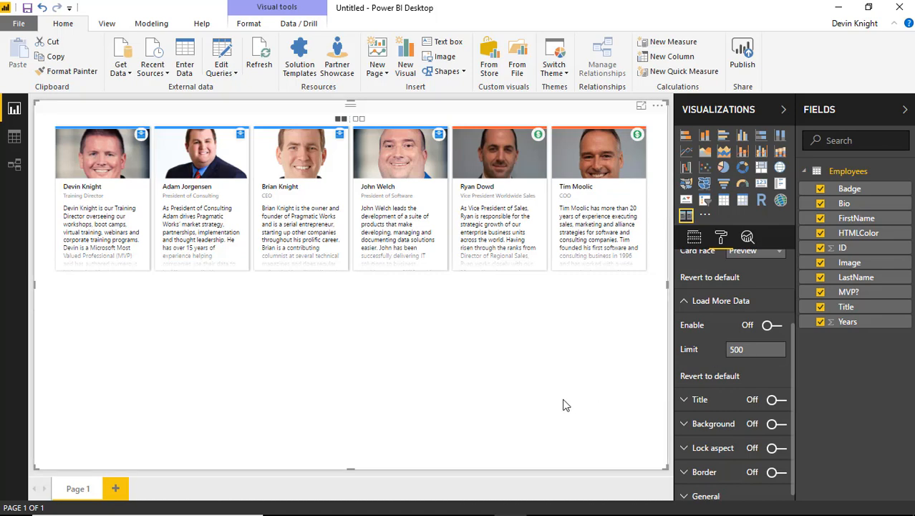
left_click(771, 326)
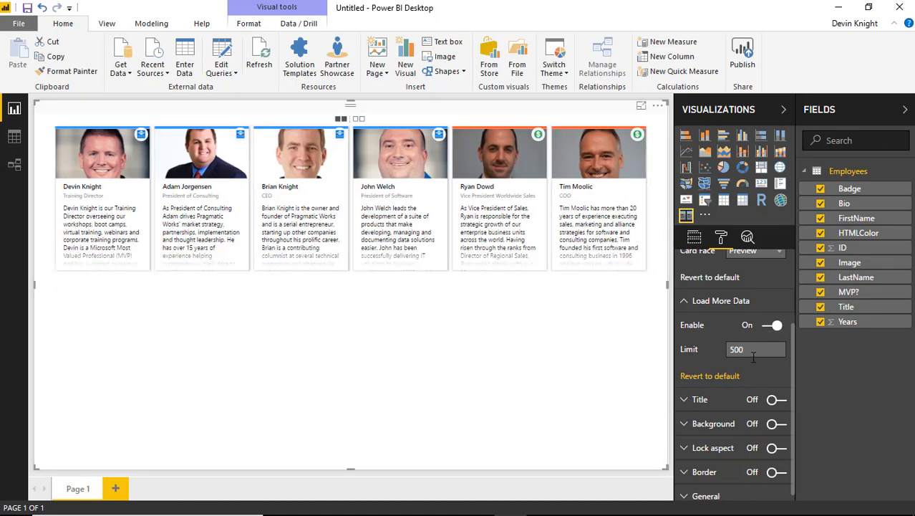
left_click(755, 350)
left_click(775, 328)
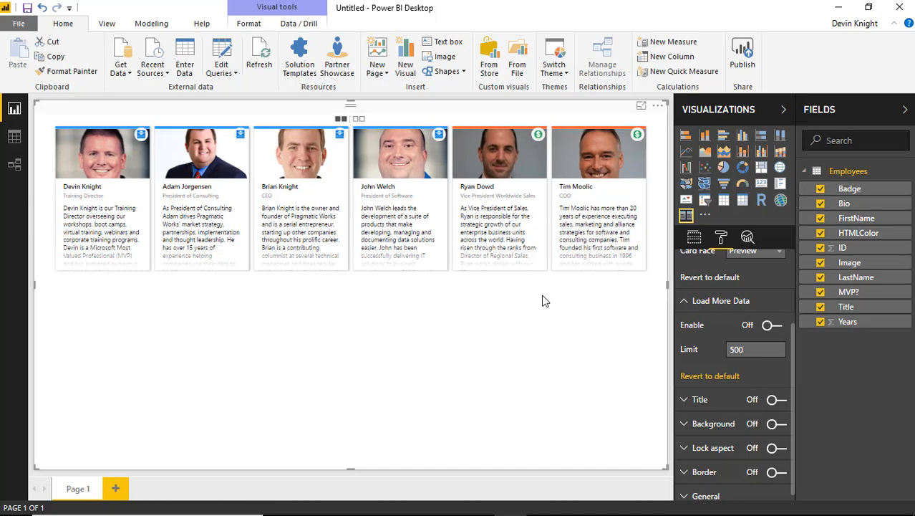
left_click(686, 303)
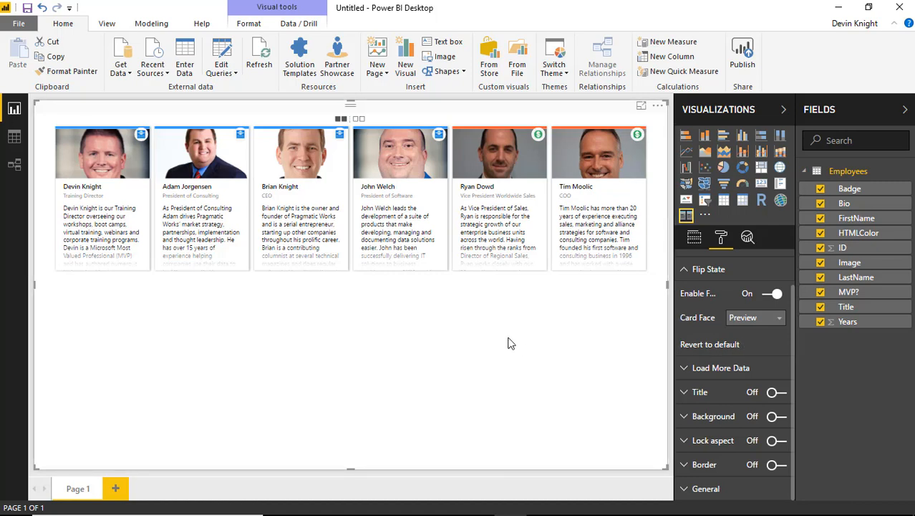
Review the Load More Data options again, collapse the formatting sections, and show the visual's field assignments.
left_click(688, 374)
scroll(731, 399, "down", 2)
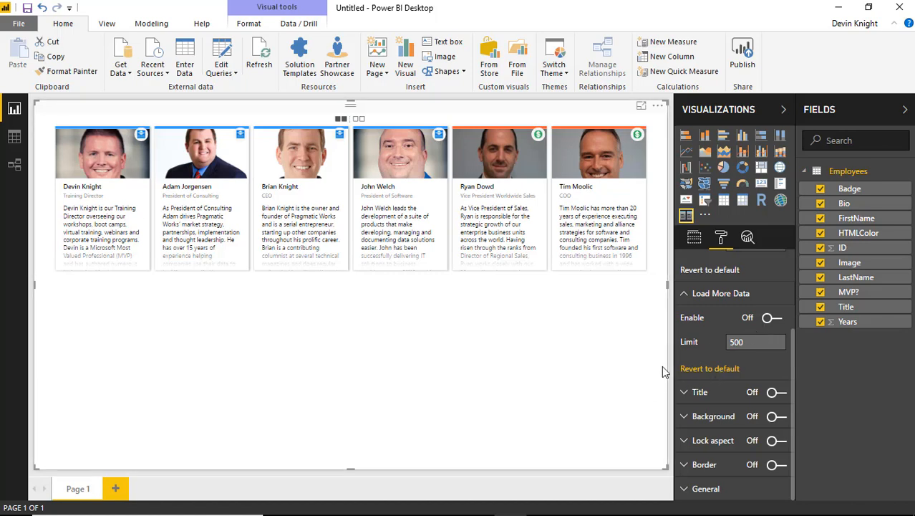
left_click(688, 294)
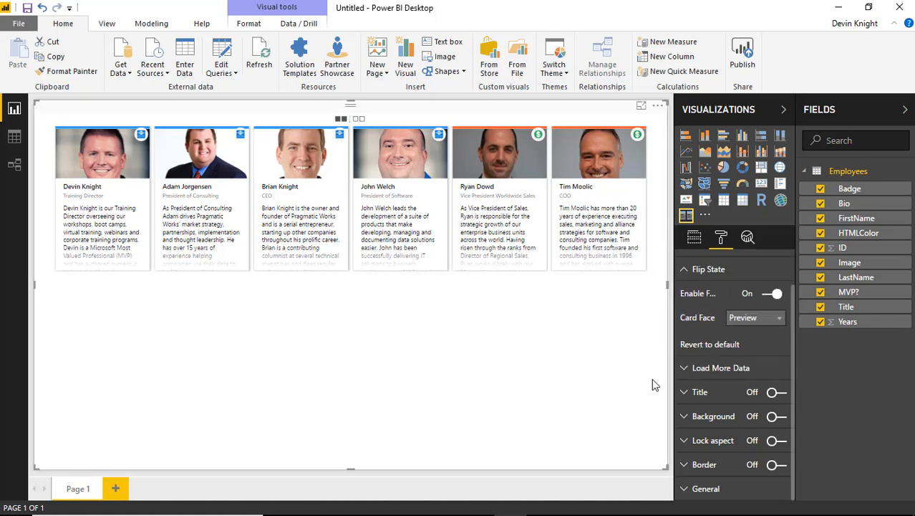
left_click(689, 271)
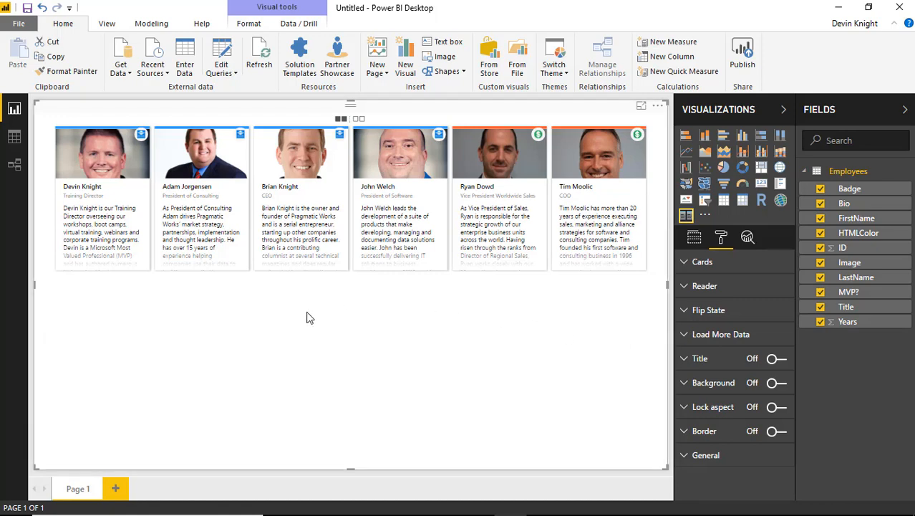
left_click(695, 239)
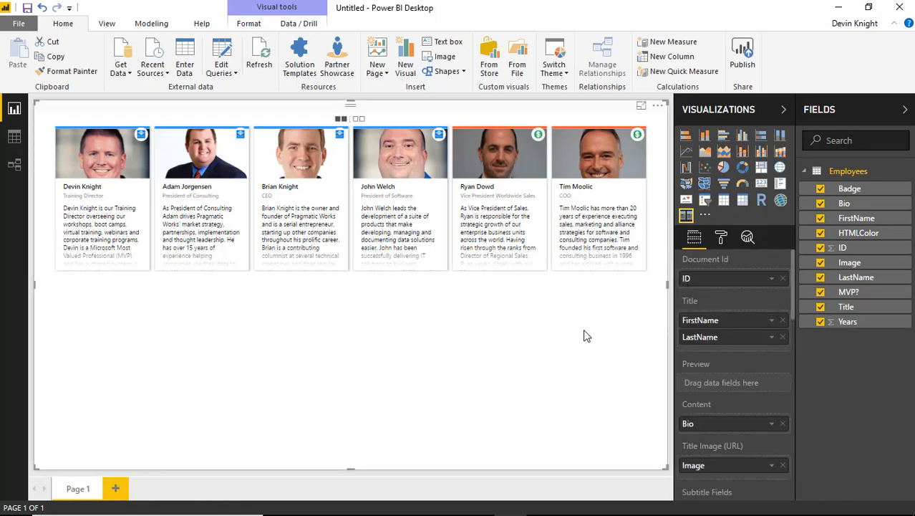